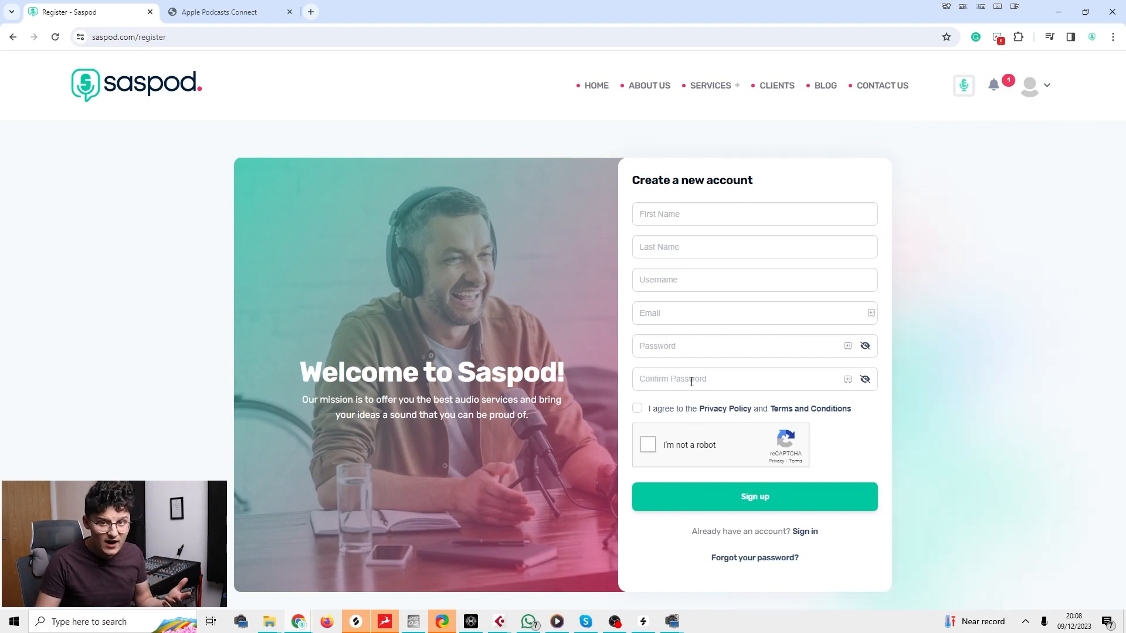
# Open the profile avatar's dropdown menu from the Saspod registration page.
pyautogui.click(1038, 108)
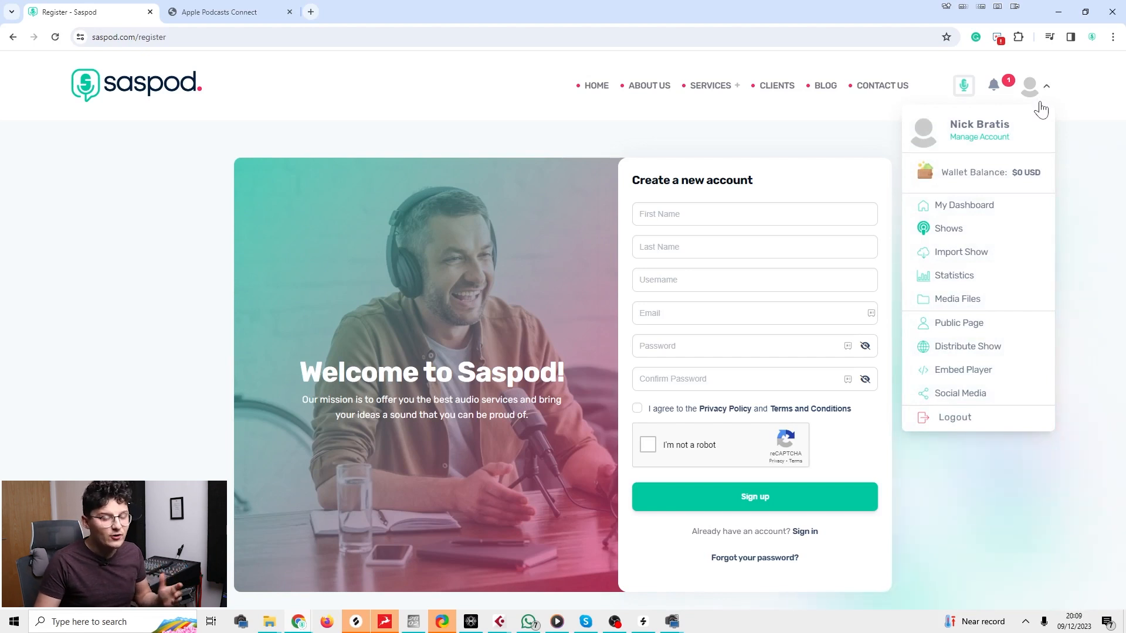
# Choose Shows from the account menu and edit the Turn Ideas Into Sound show.
pyautogui.click(941, 234)
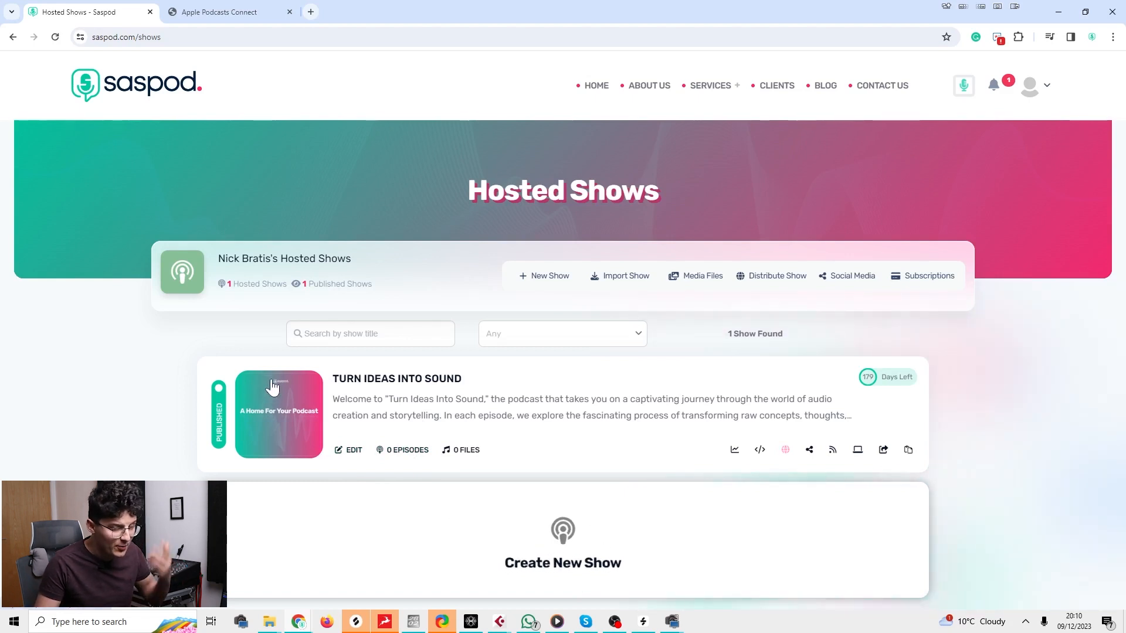
pyautogui.click(349, 451)
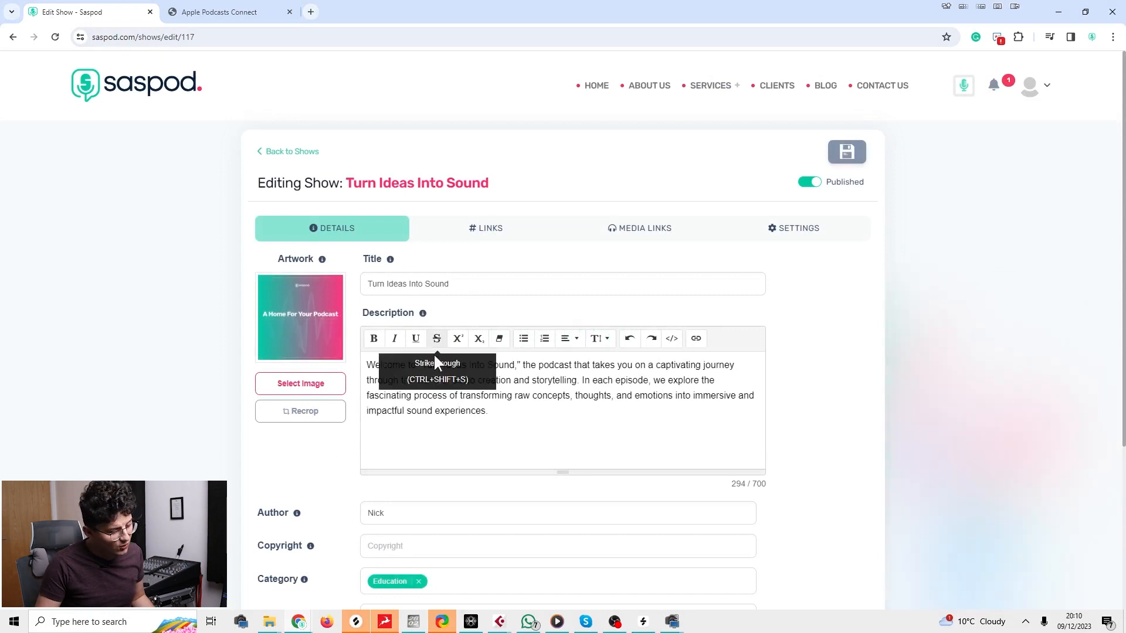
# Highlight a stretch of the show description text.
pyautogui.tripleClick(367, 283)
pyautogui.moveTo(471, 410); pyautogui.dragTo(394, 380)
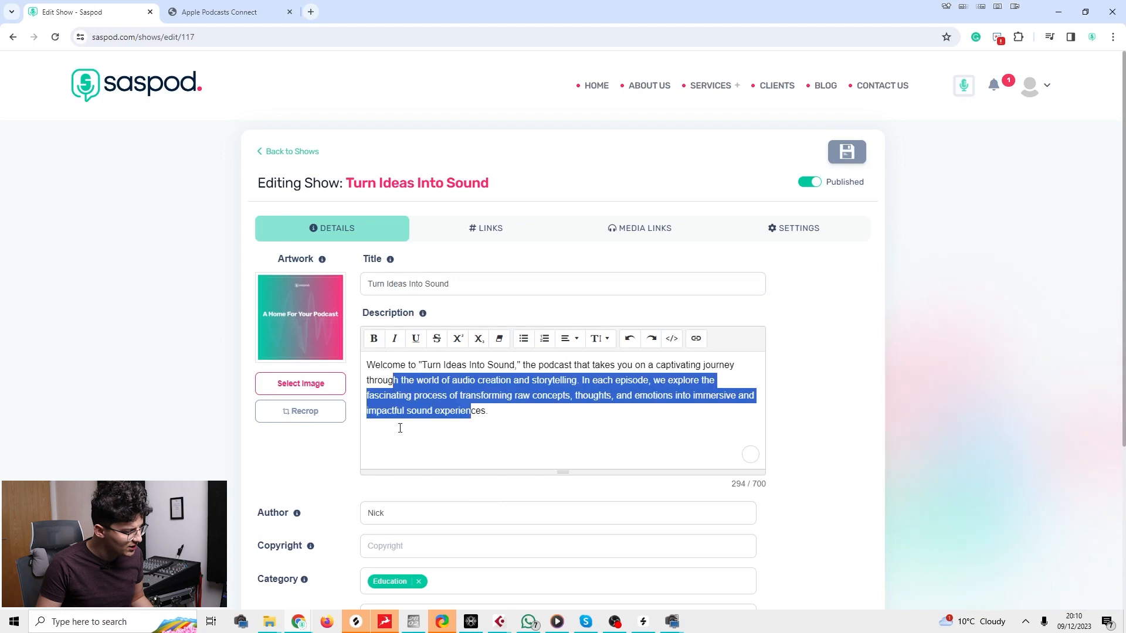
pyautogui.scroll(-4, 400, 428)
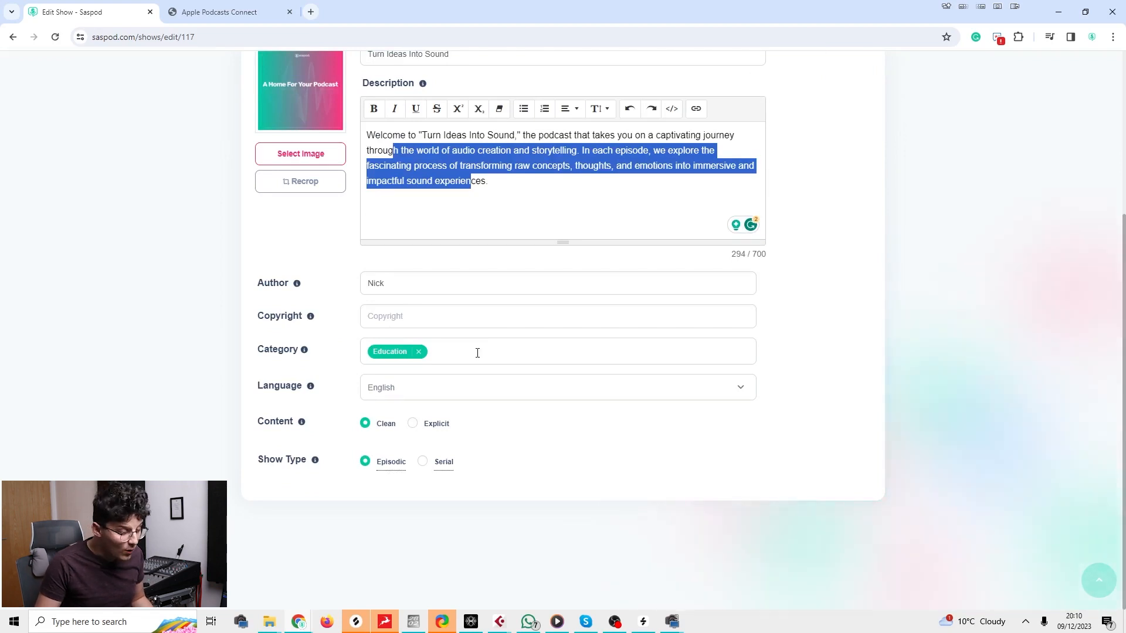
# Add Arts to the show's categories after Education.
pyautogui.click(431, 352)
pyautogui.moveTo(413, 467)
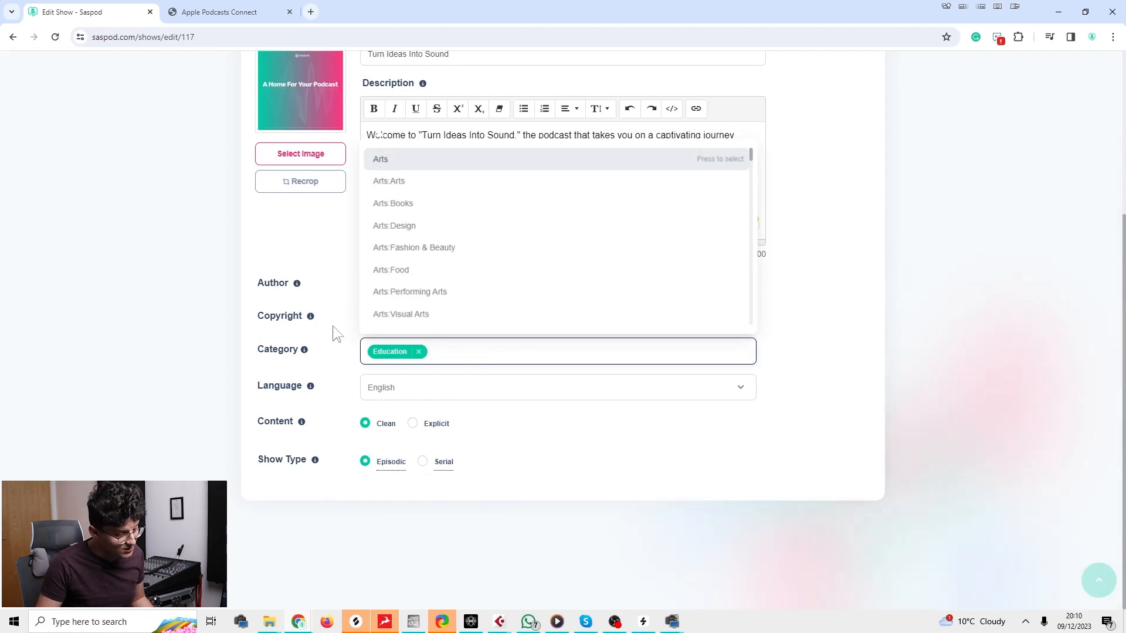
pyautogui.click(277, 350)
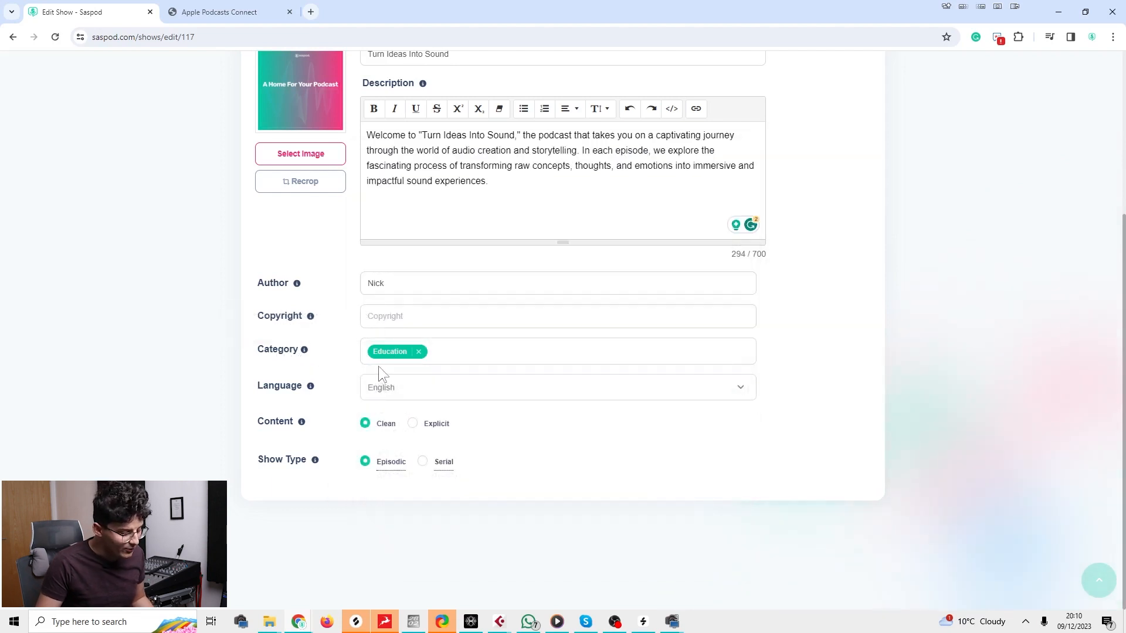
pyautogui.click(448, 357)
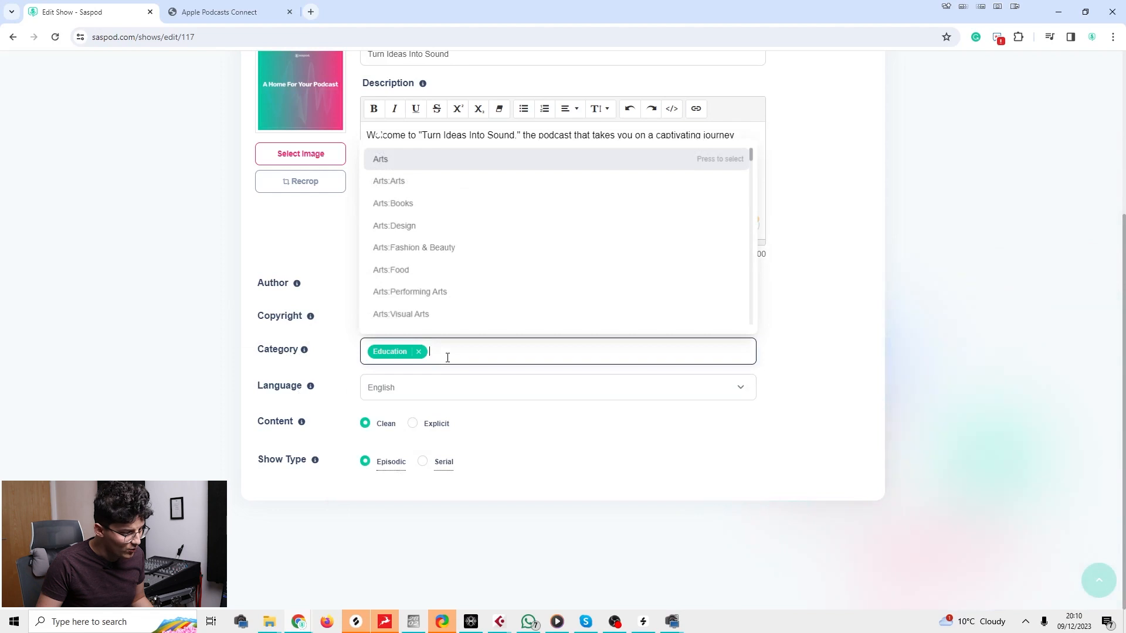
pyautogui.click(422, 162)
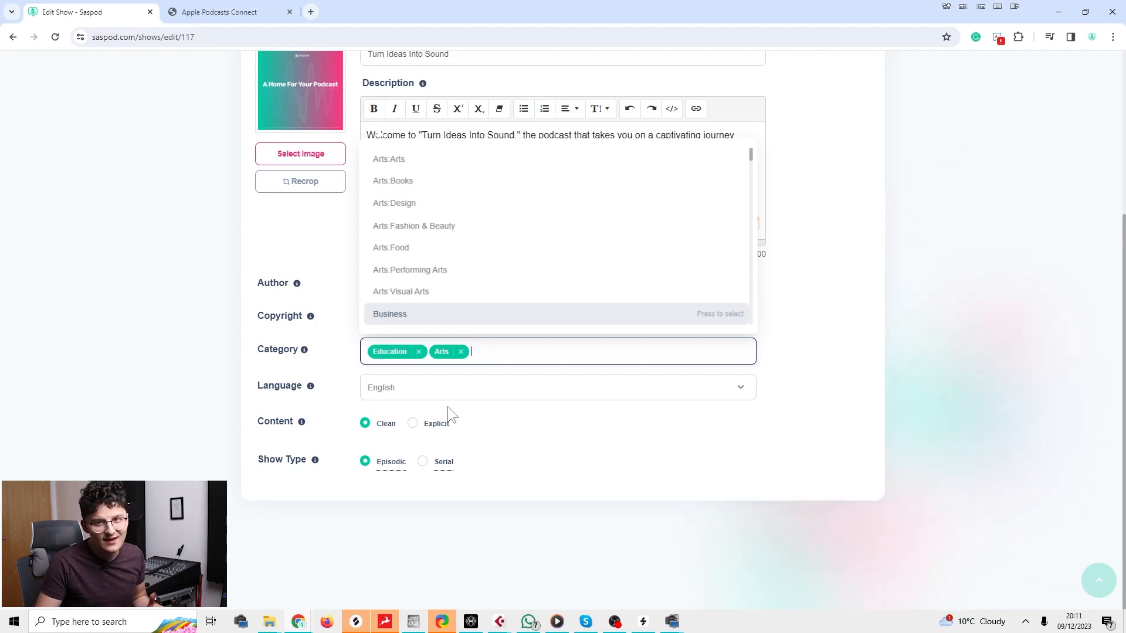
pyautogui.click(380, 401)
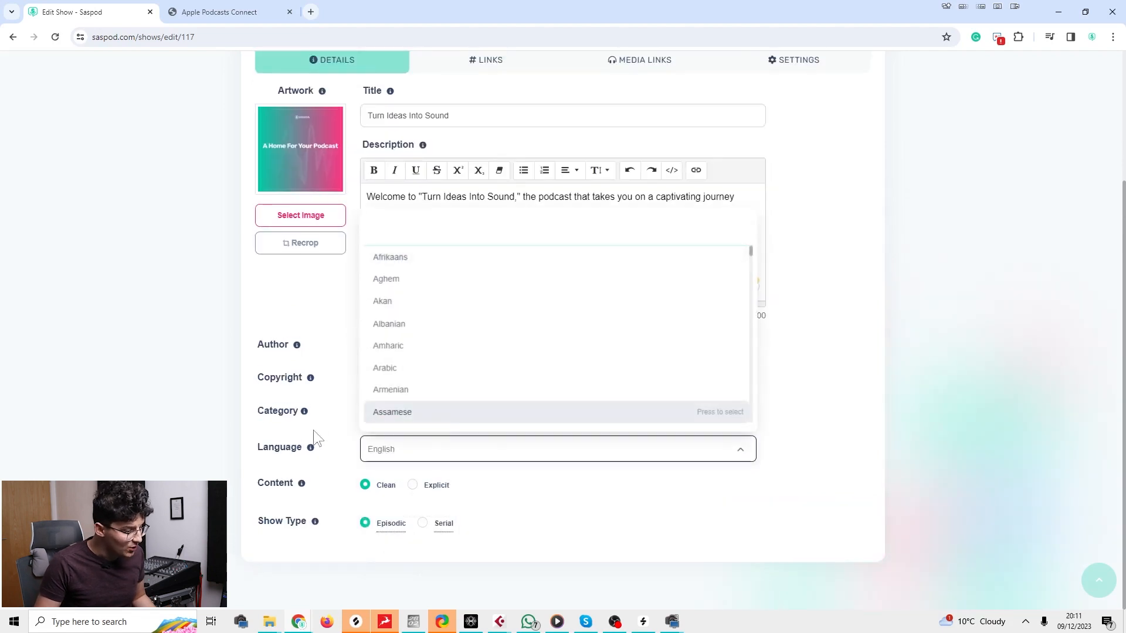
# Dismiss the Language dropdown, leaving English as the selected language.
pyautogui.click(314, 446)
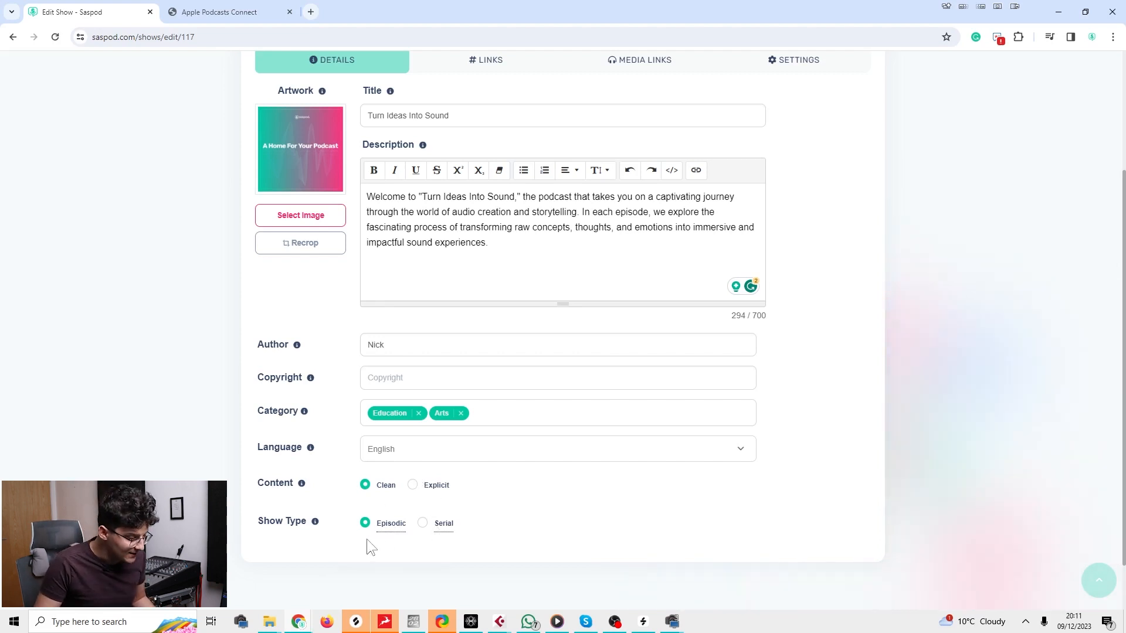
pyautogui.moveTo(382, 530)
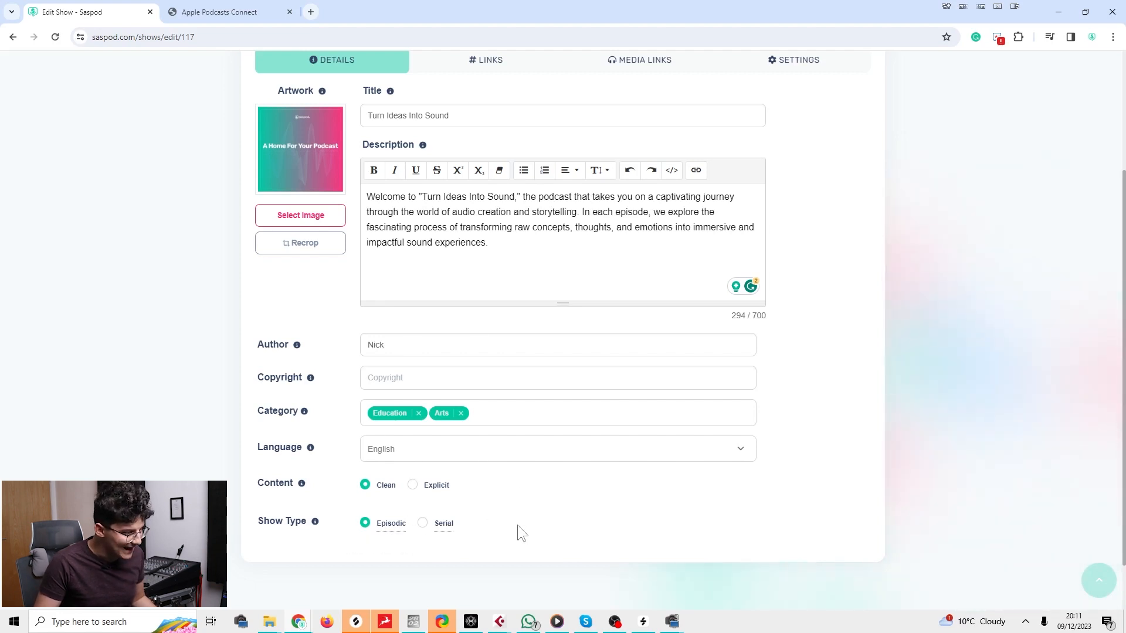
# Drag the description editor's resize handle down to enlarge the 294/700-character description box.
pyautogui.scroll(3, 512, 526)
pyautogui.moveTo(515, 406); pyautogui.dragTo(357, 336)
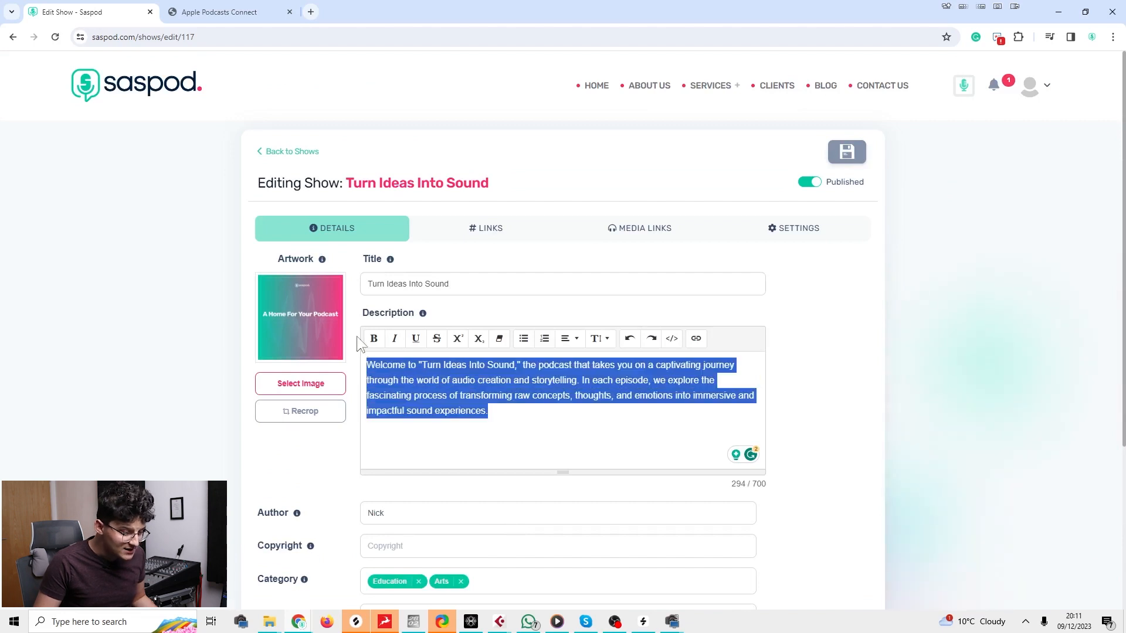
pyautogui.click(494, 409)
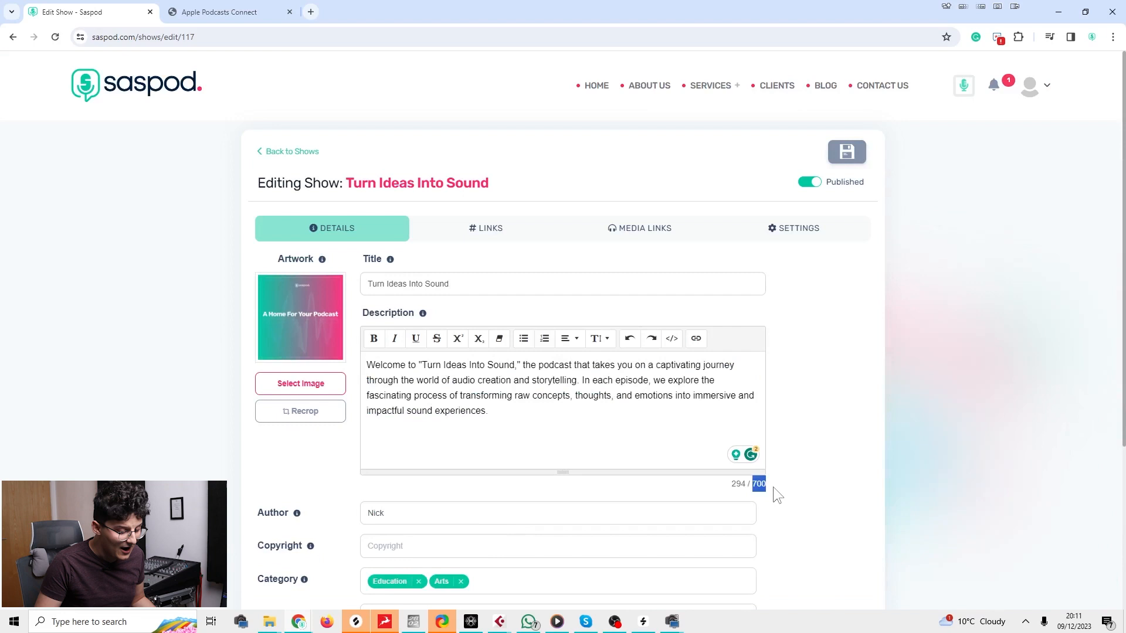
pyautogui.click(509, 417)
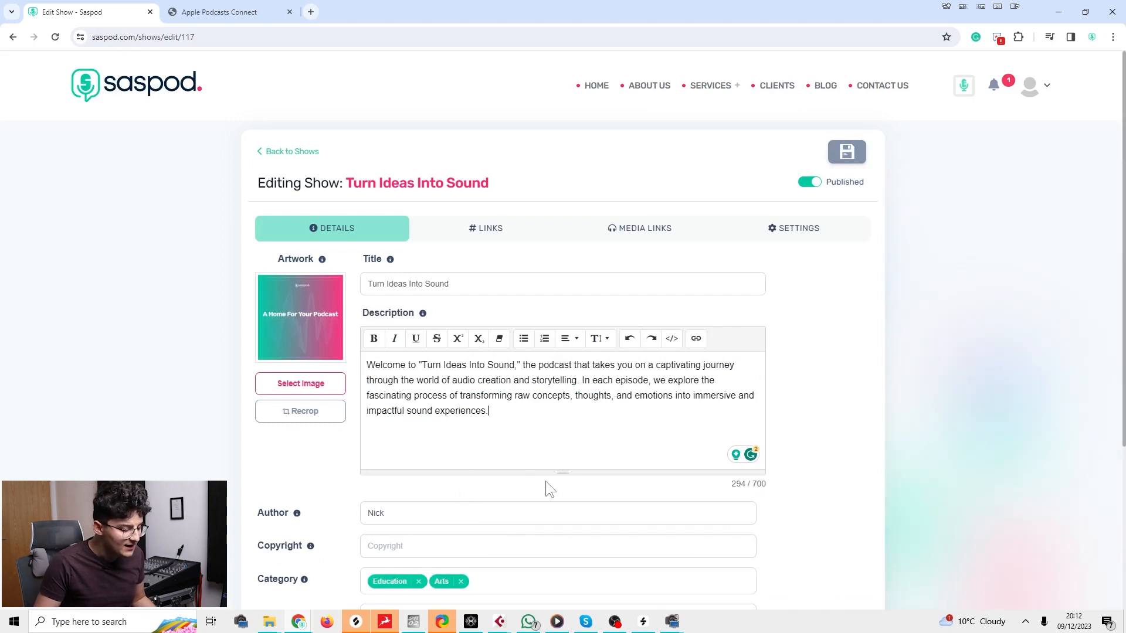
pyautogui.moveTo(558, 472); pyautogui.dragTo(548, 520)
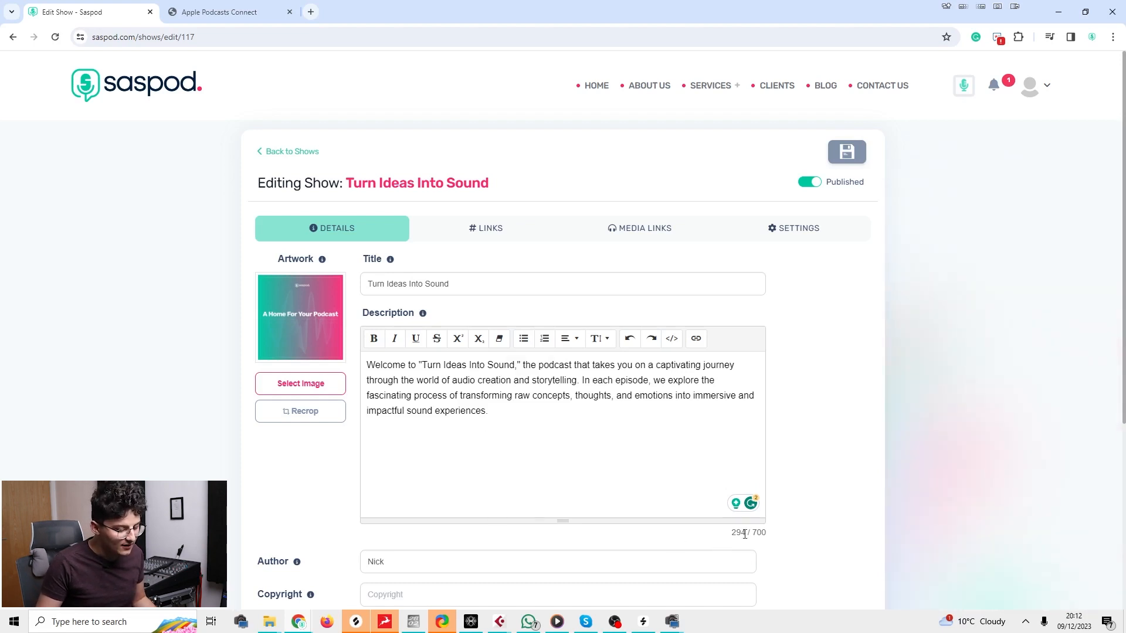
pyautogui.moveTo(731, 532); pyautogui.dragTo(787, 533)
pyautogui.click(786, 532)
pyautogui.click(512, 287)
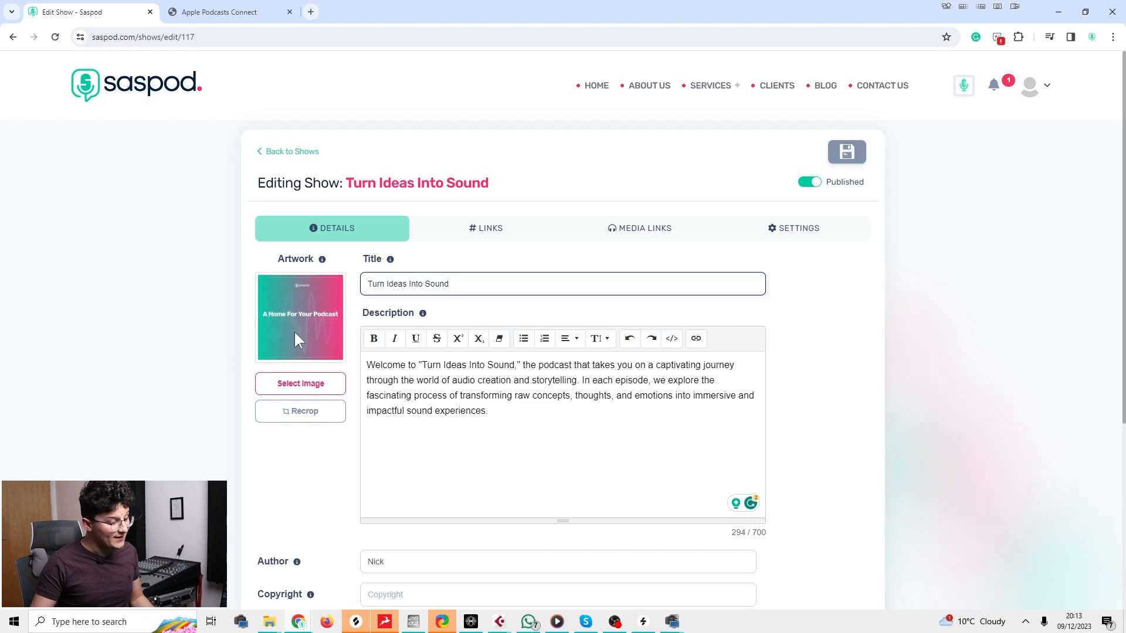
# Stretch the artwork crop box over the full image, then close Crop Image without saving.
pyautogui.click(303, 412)
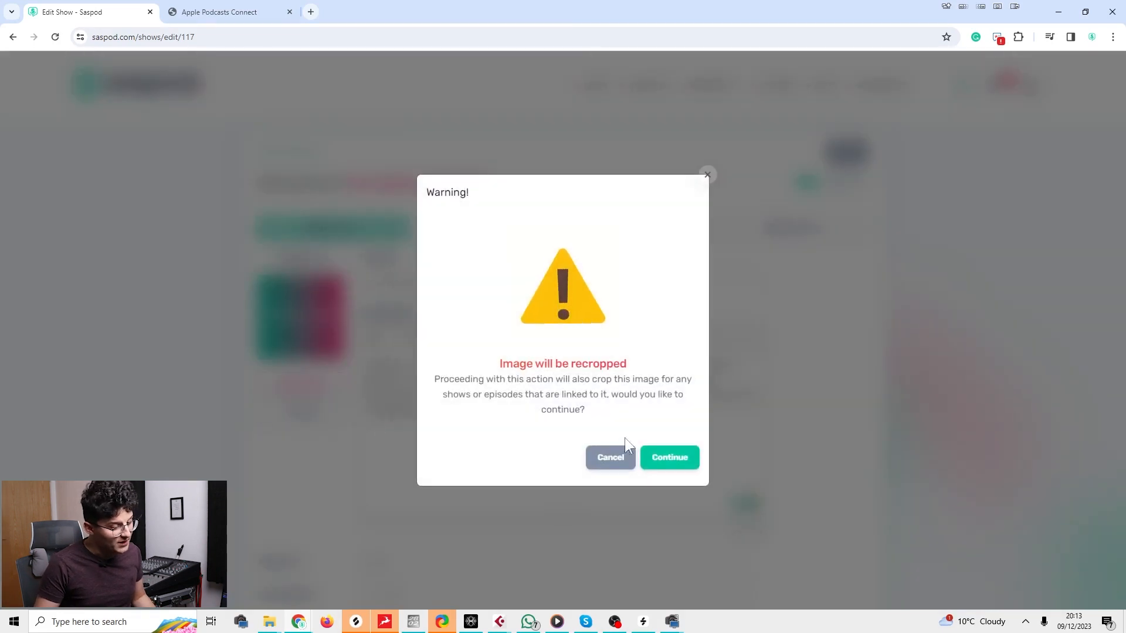
pyautogui.click(650, 462)
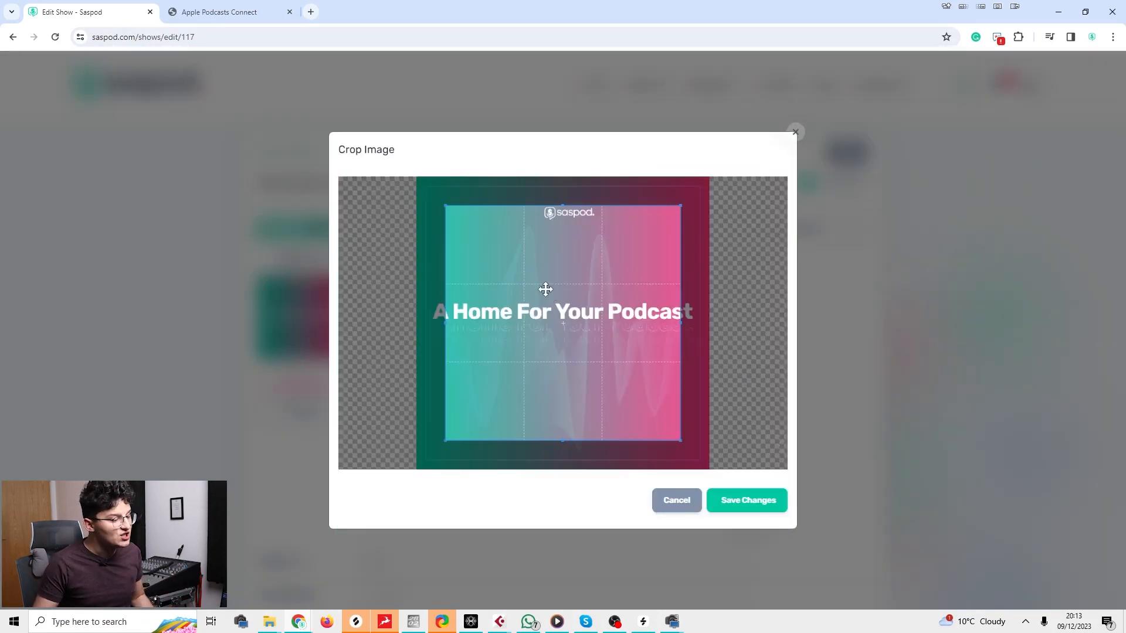
pyautogui.moveTo(546, 289); pyautogui.dragTo(464, 201)
pyautogui.moveTo(650, 411); pyautogui.dragTo(798, 563)
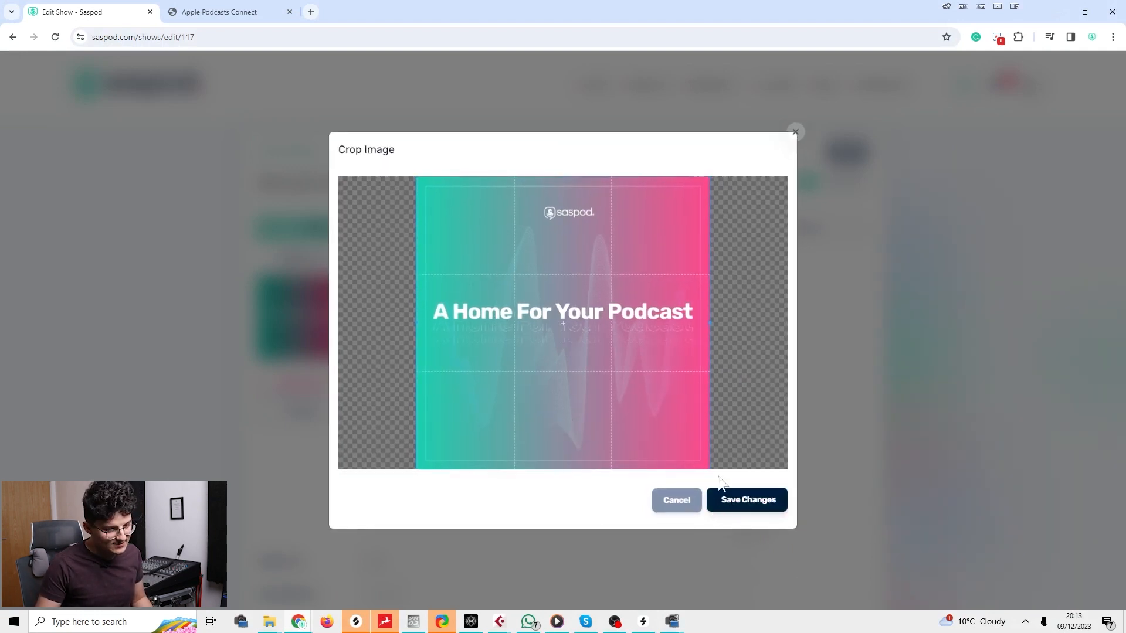
pyautogui.click(795, 133)
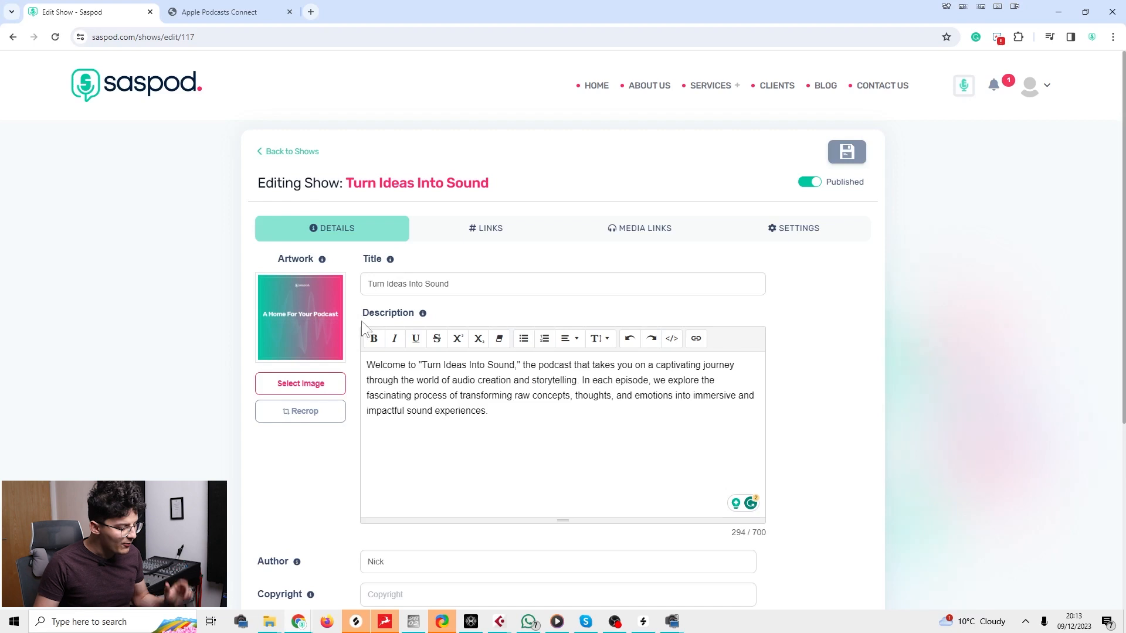
# Show the show's social links for Facebook, Instagram, LinkedIn and website.
pyautogui.scroll(-4, 378, 334)
pyautogui.scroll(4, 376, 328)
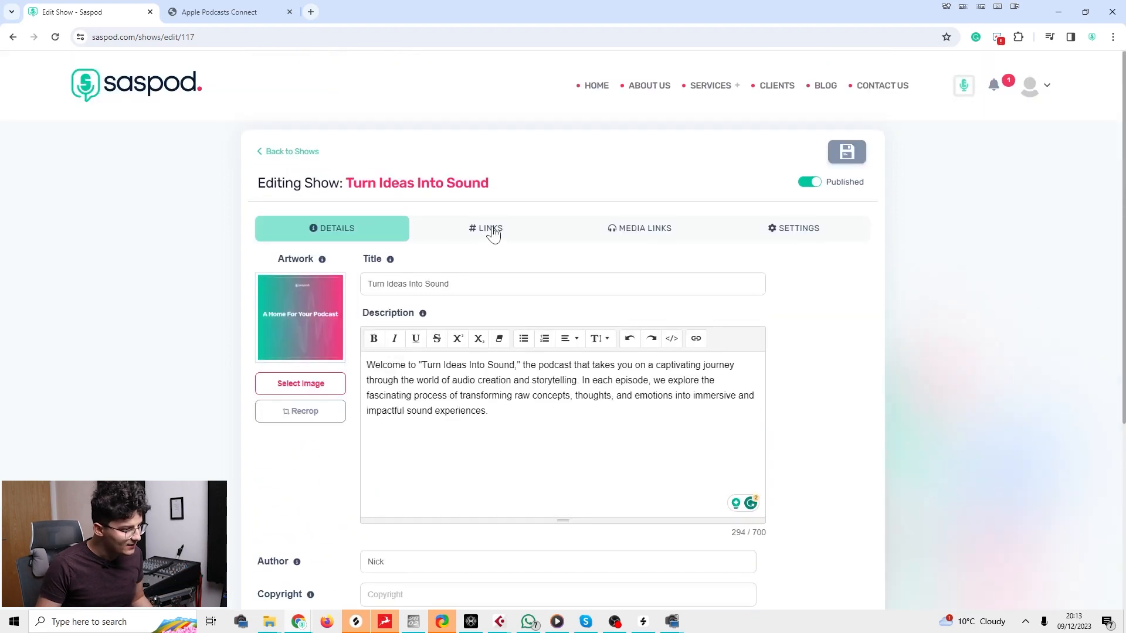
pyautogui.click(493, 228)
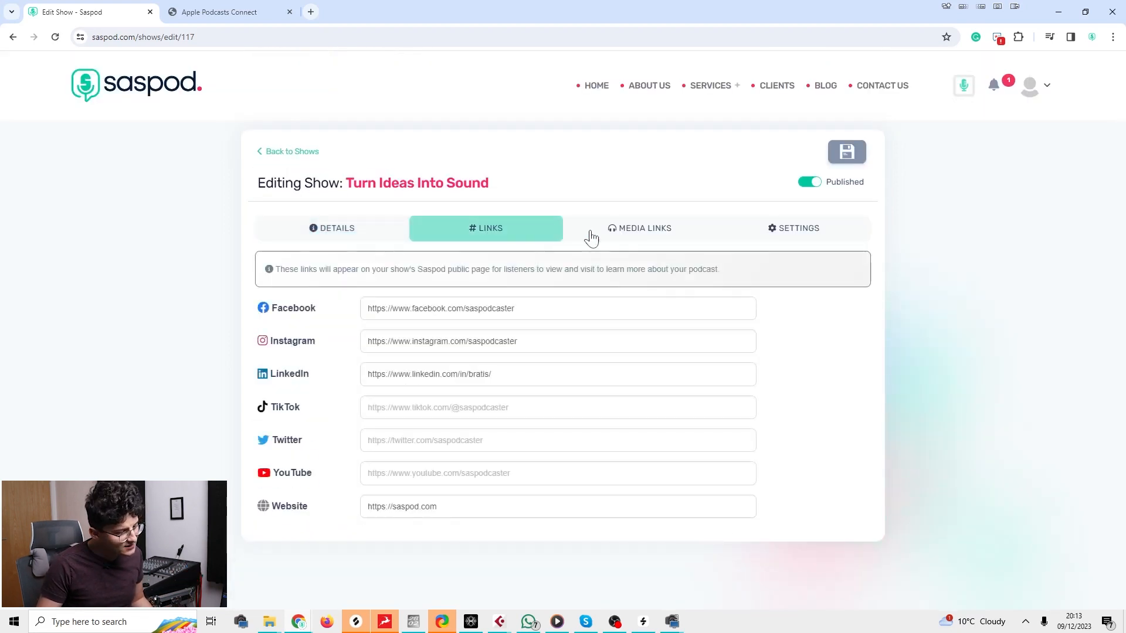
# Bring up Media Links and scroll to the empty listening-platform address fields.
pyautogui.click(621, 241)
pyautogui.click(514, 238)
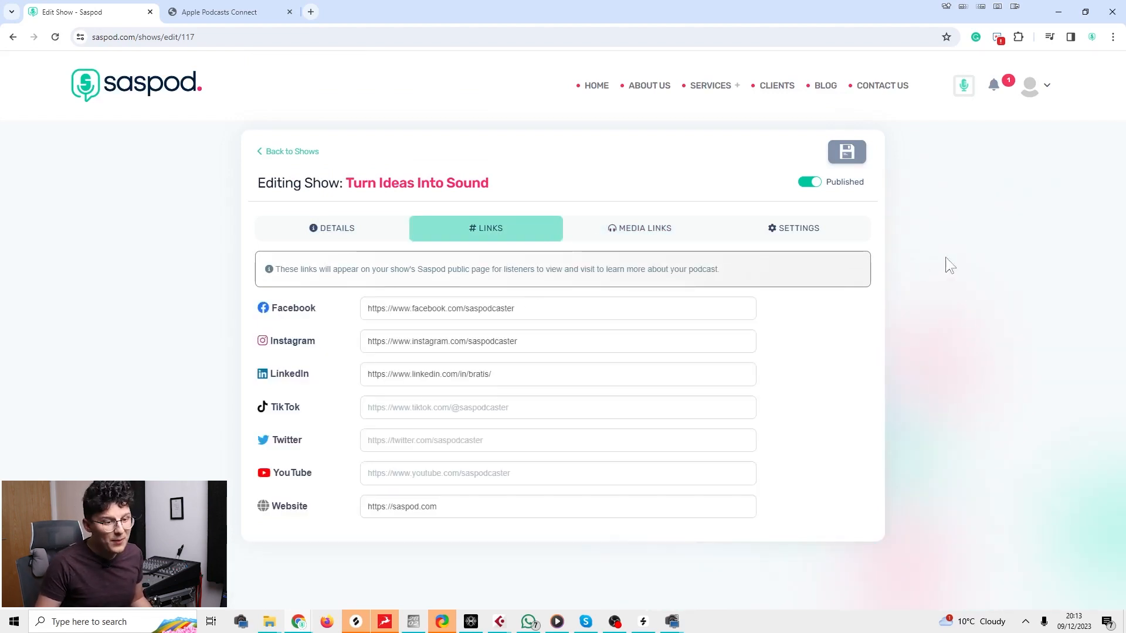
pyautogui.click(1032, 87)
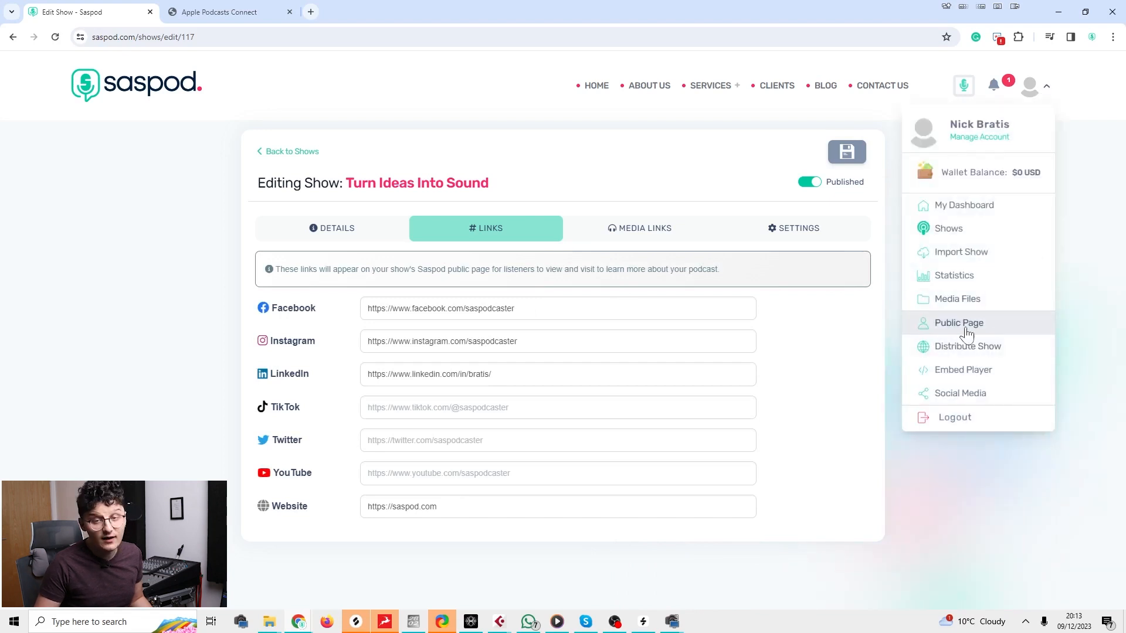
pyautogui.click(780, 433)
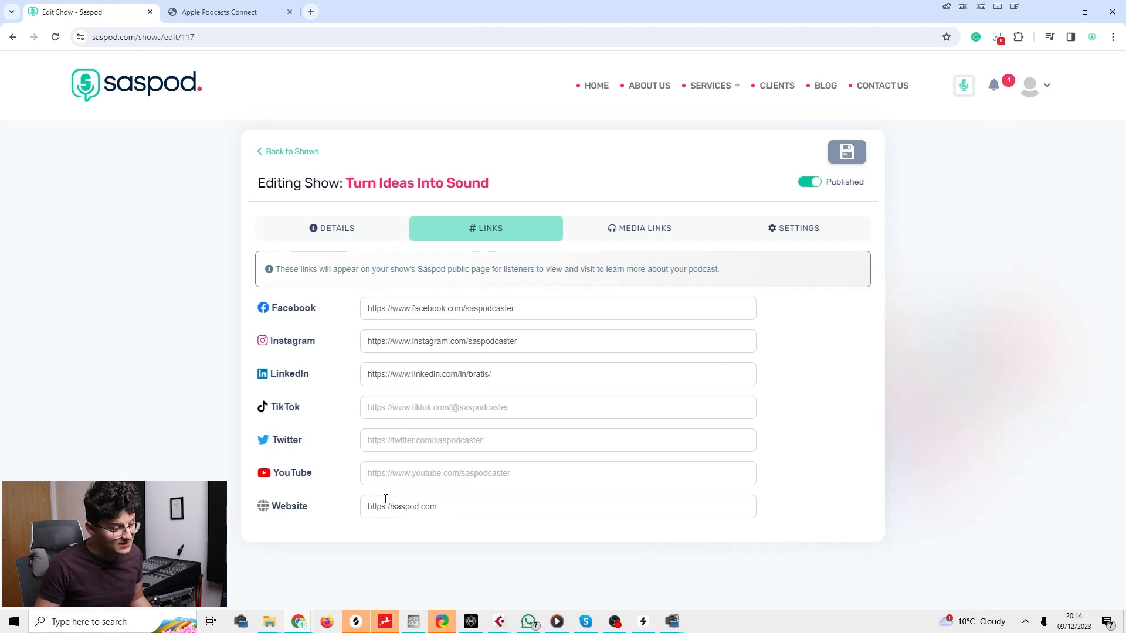
pyautogui.click(635, 236)
pyautogui.scroll(-3, 402, 319)
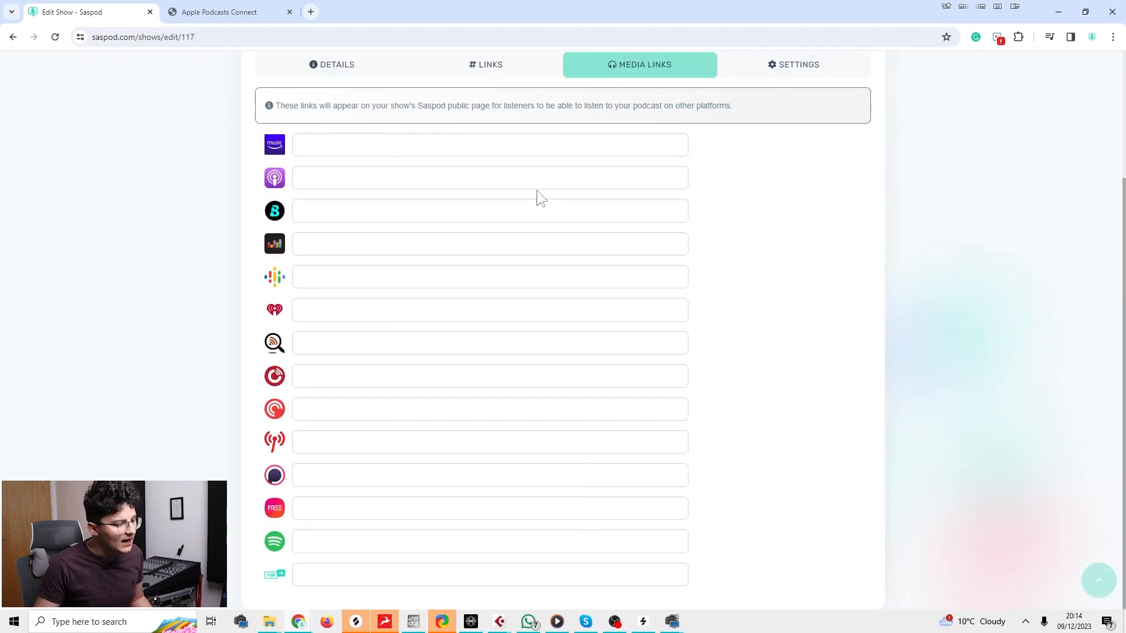
# Check the blank Apple Podcasts link field, then switch to the feed Settings section.
pyautogui.click(487, 188)
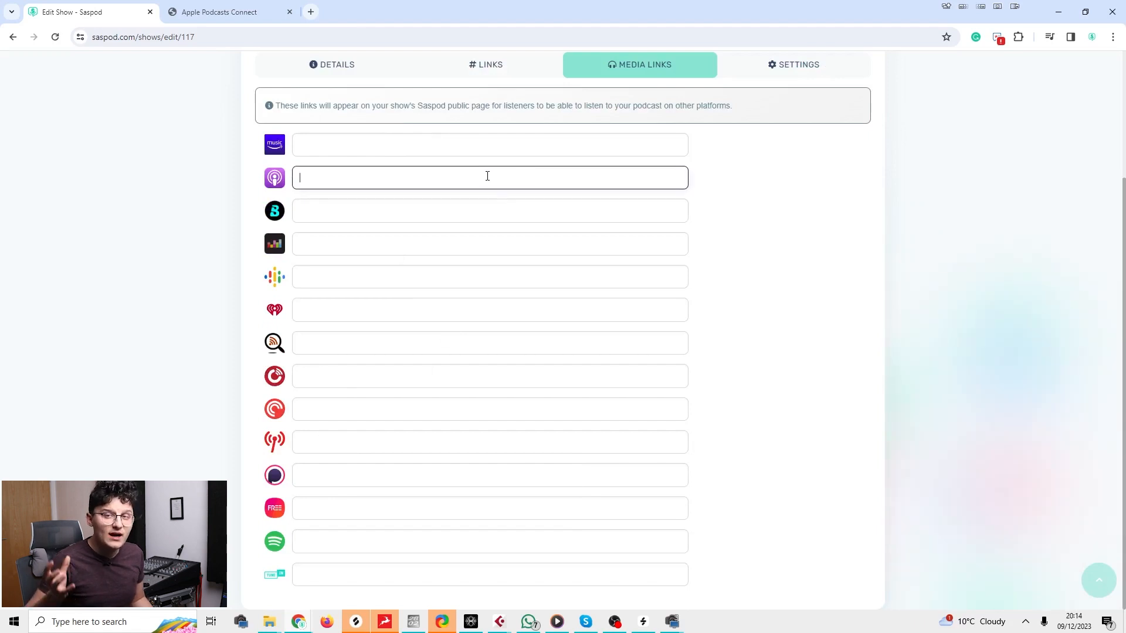
pyautogui.scroll(3, 487, 179)
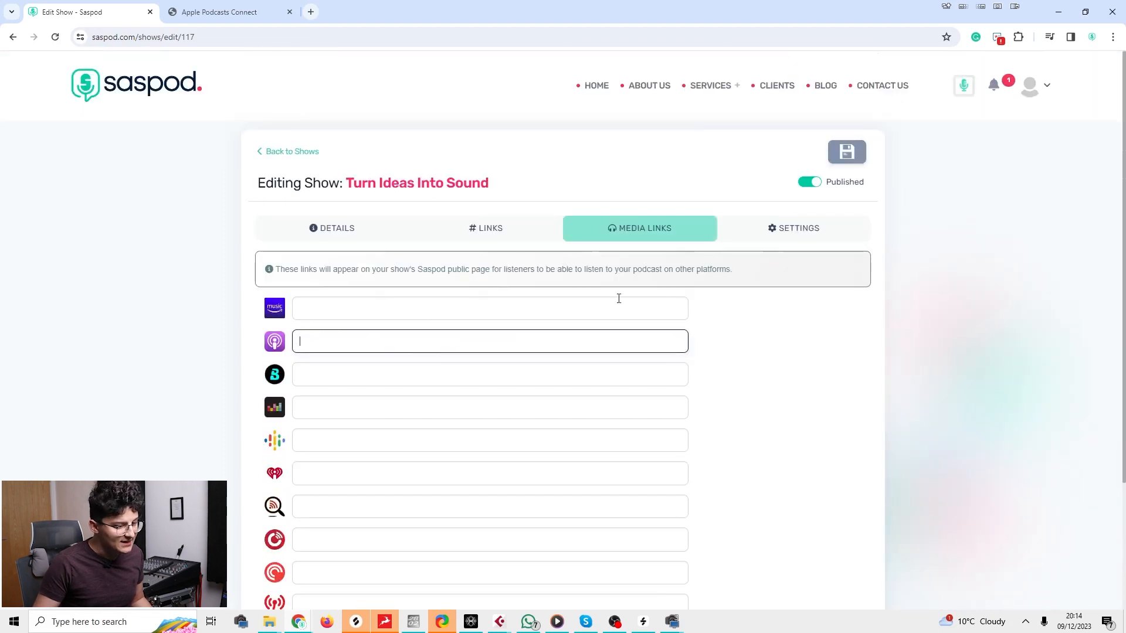
pyautogui.click(748, 229)
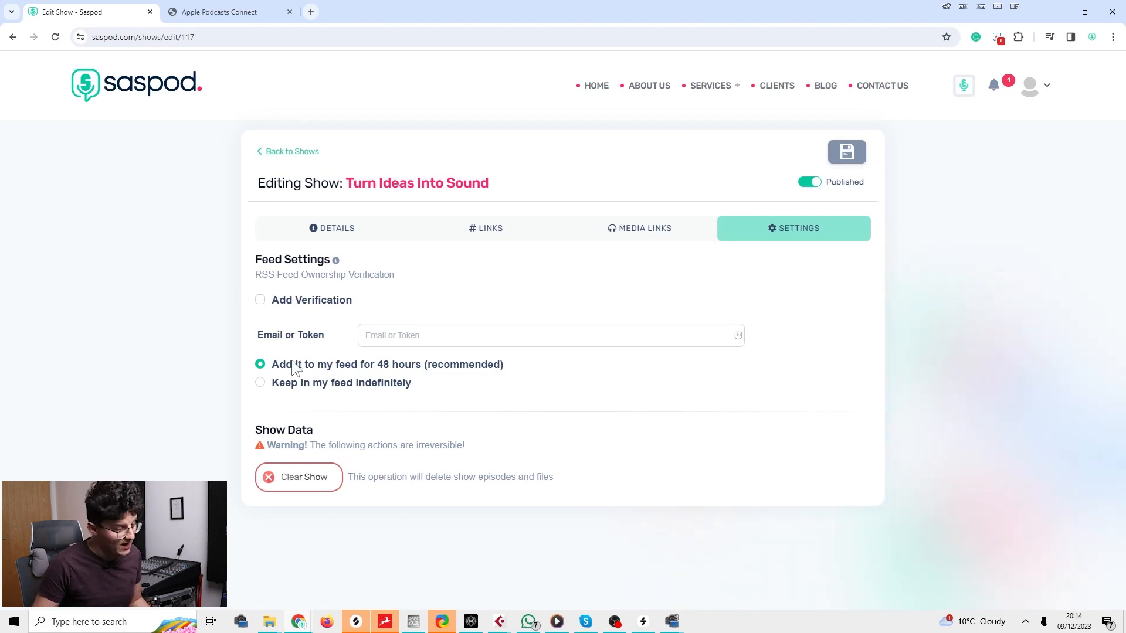
# Focus the Email or Token field, then go back to the show's Details.
pyautogui.click(394, 335)
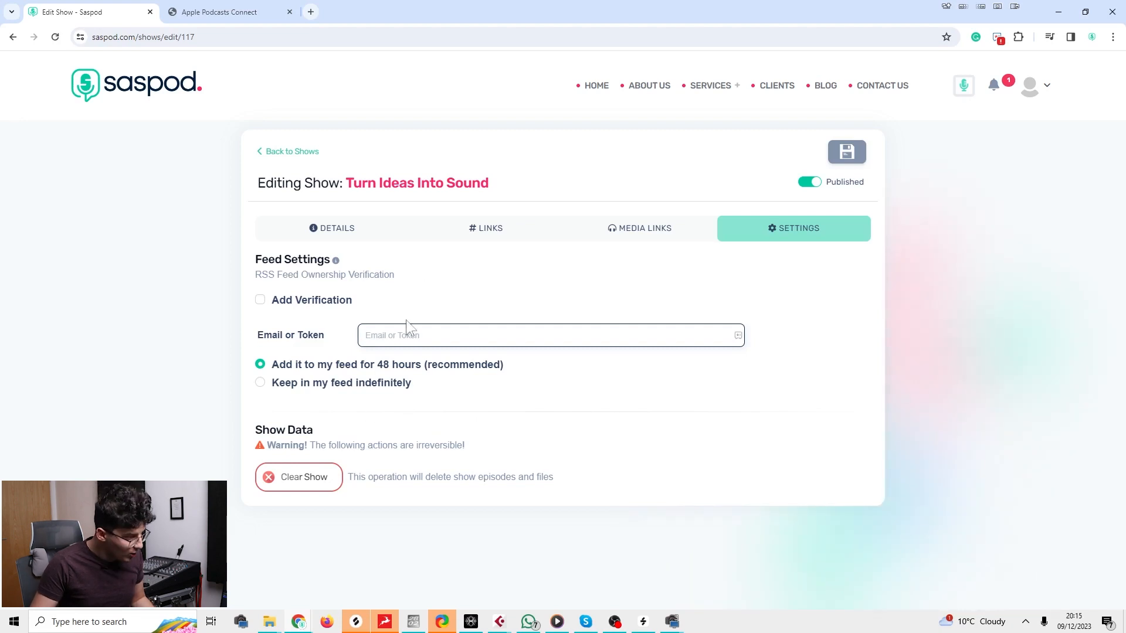
pyautogui.click(371, 233)
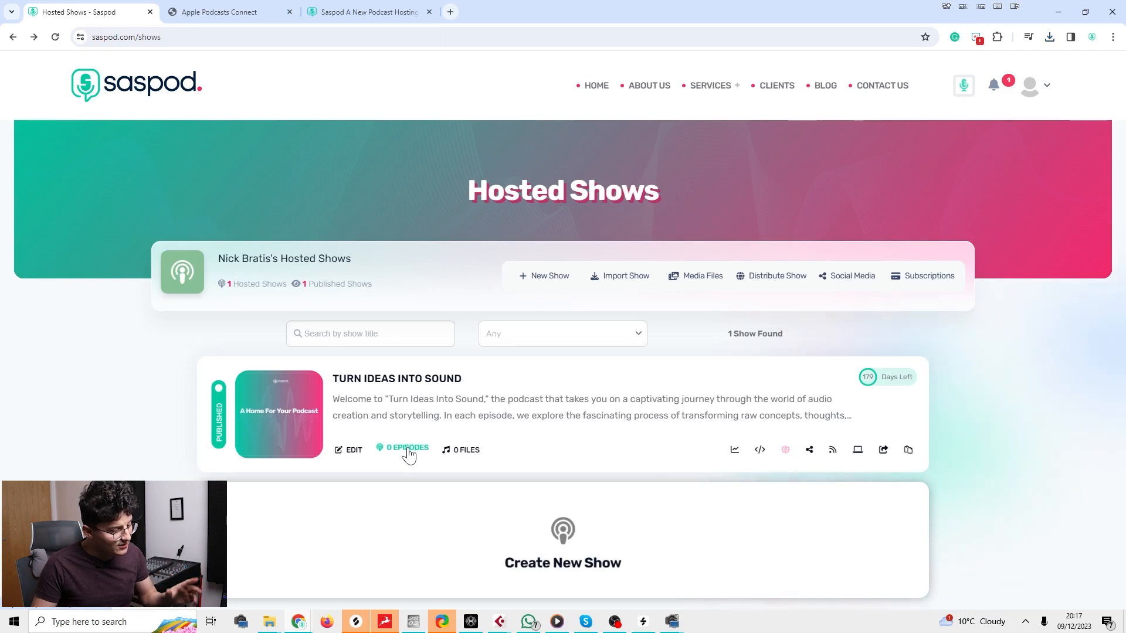
# Follow the '0 Episodes' link for Turn Ideas Into Sound and scroll to 'No Episodes Yet!'.
pyautogui.click(408, 450)
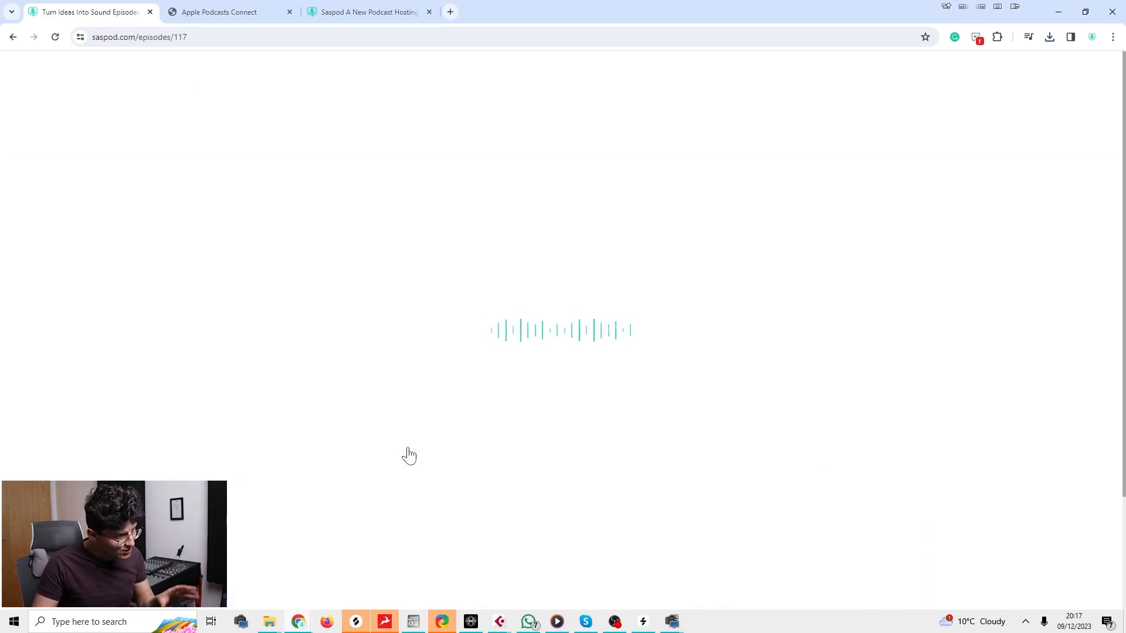
pyautogui.scroll(-3, 463, 457)
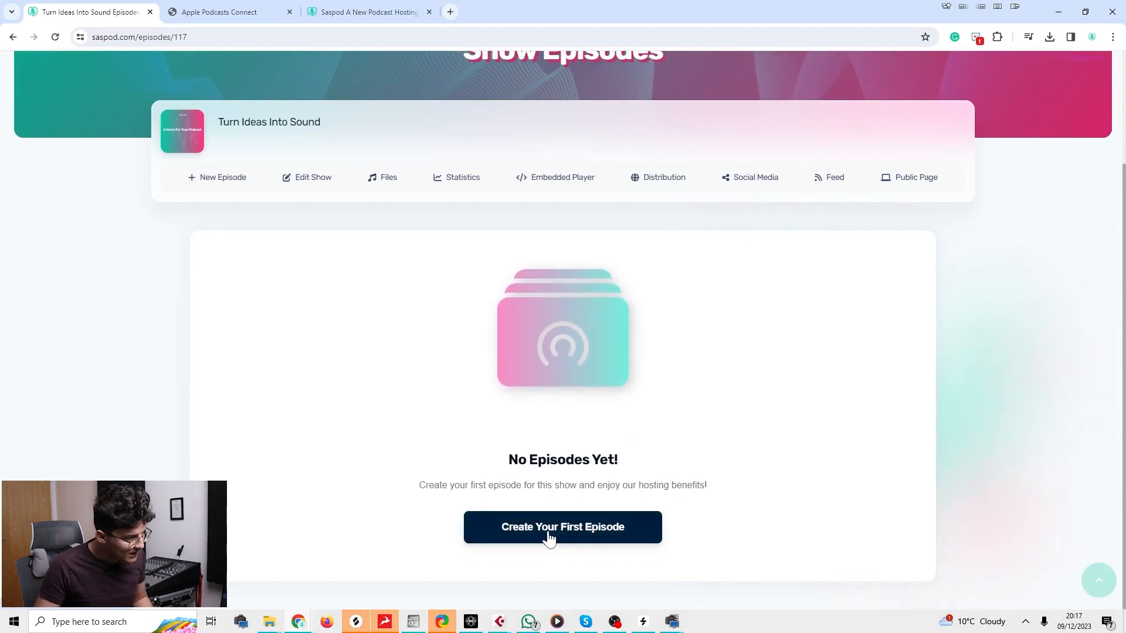
# Create the show's first episode, upload the MP3 from Downloads, and start typing the title.
pyautogui.click(549, 536)
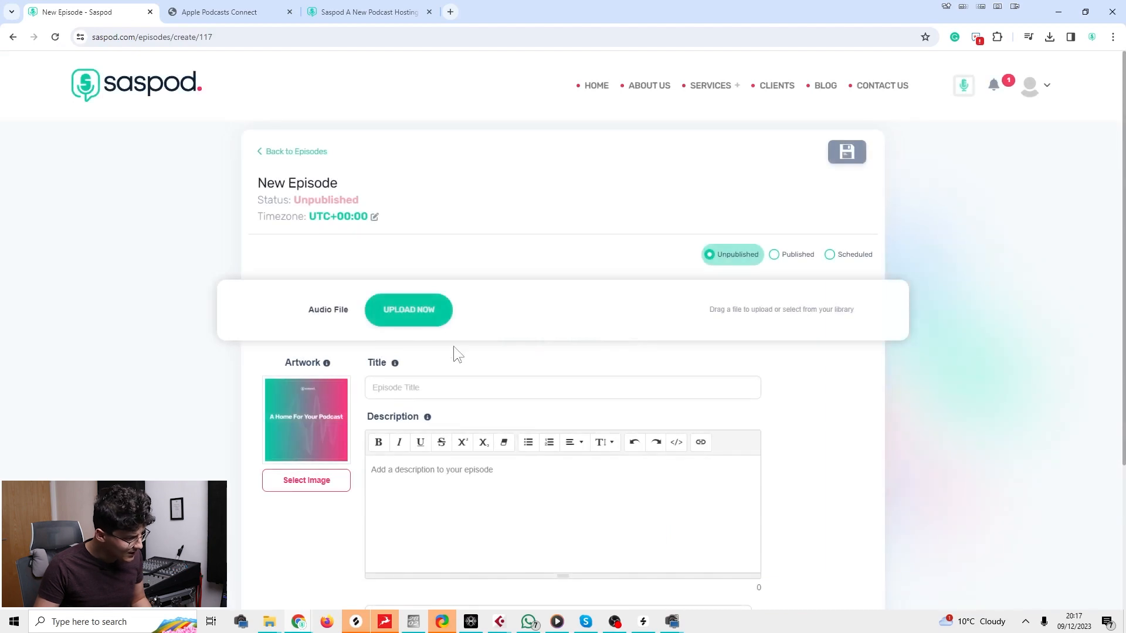
pyautogui.click(419, 321)
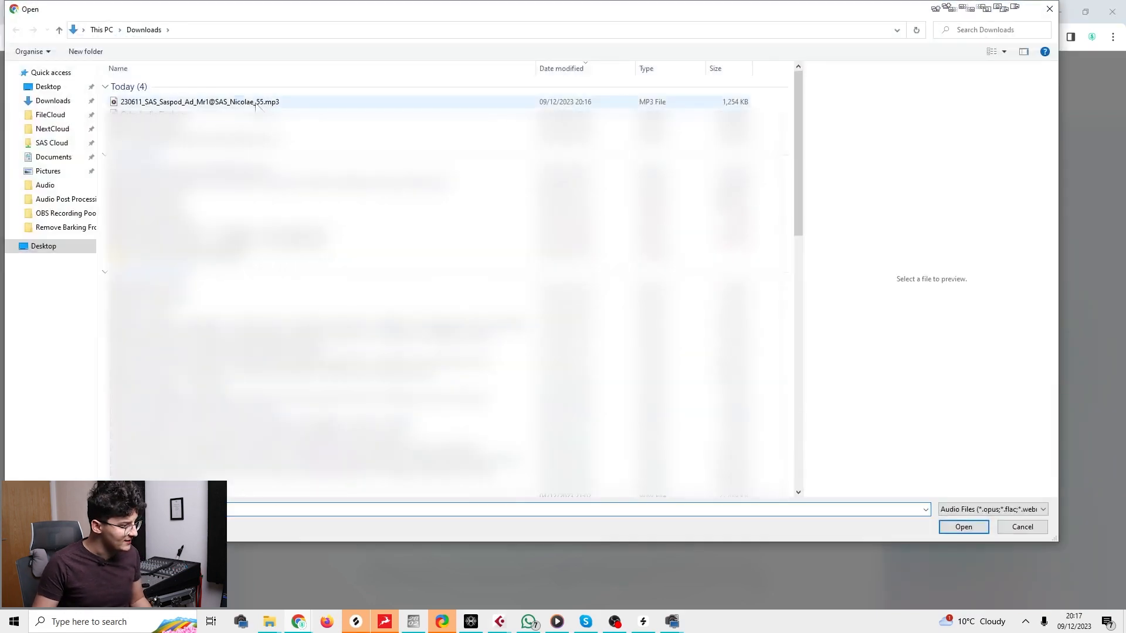
pyautogui.click(261, 102)
pyautogui.click(964, 527)
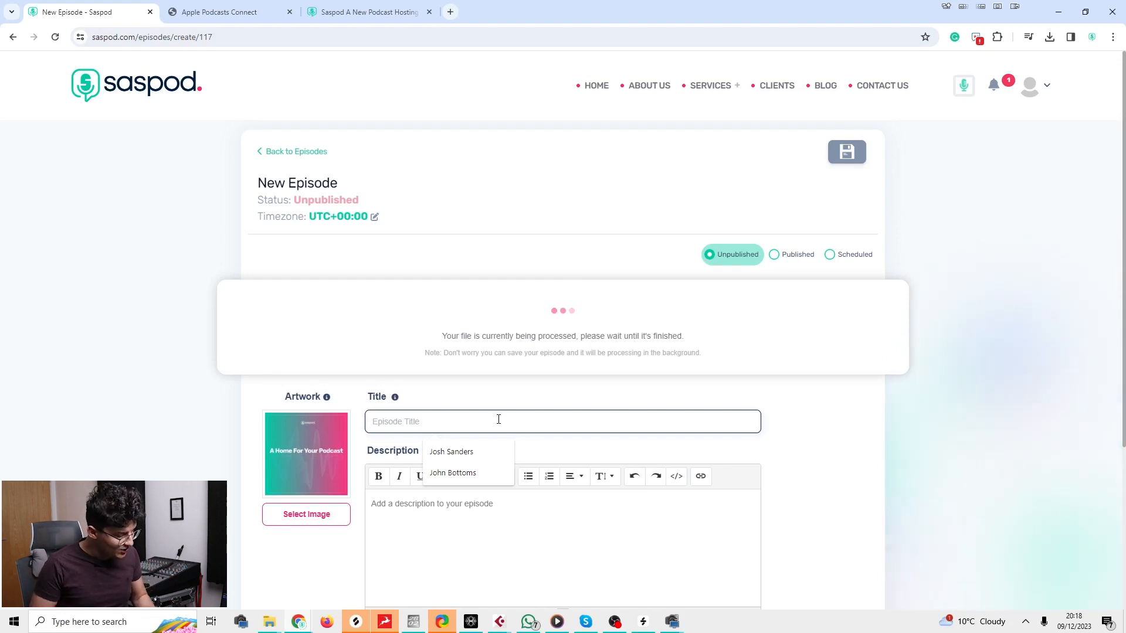
pyautogui.write('A')
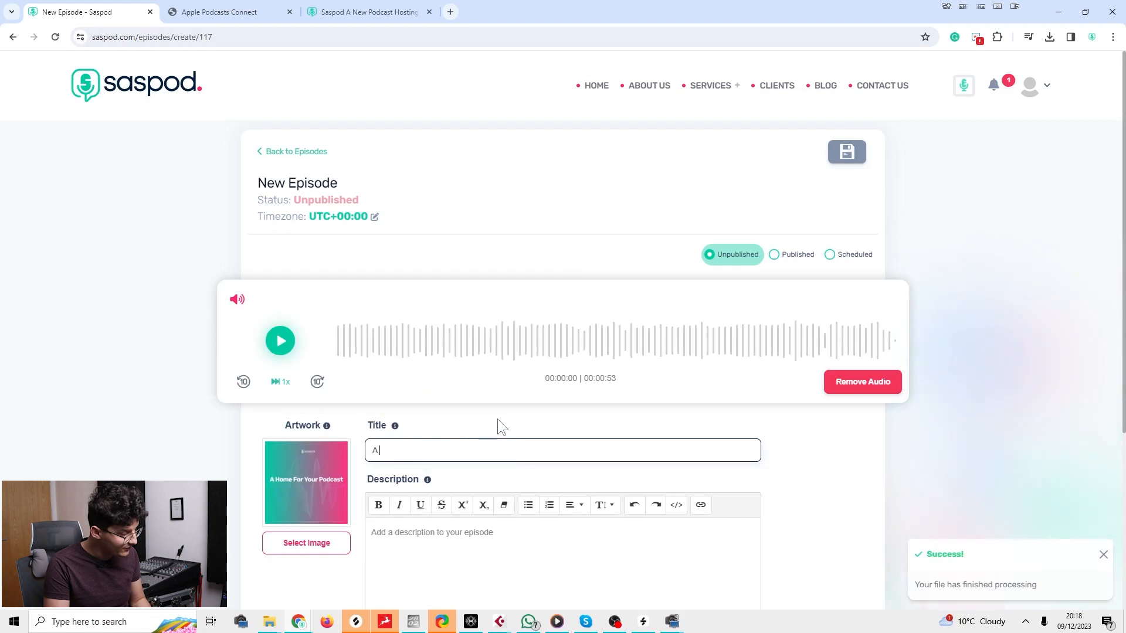
pyautogui.write(' home F')
# Retype the episode title as 'A Home For Your Podcast'.
pyautogui.press('BackSpace')
pyautogui.press('BackSpace')
pyautogui.hotkey('ctrl', 'a')
pyautogui.write('A ')
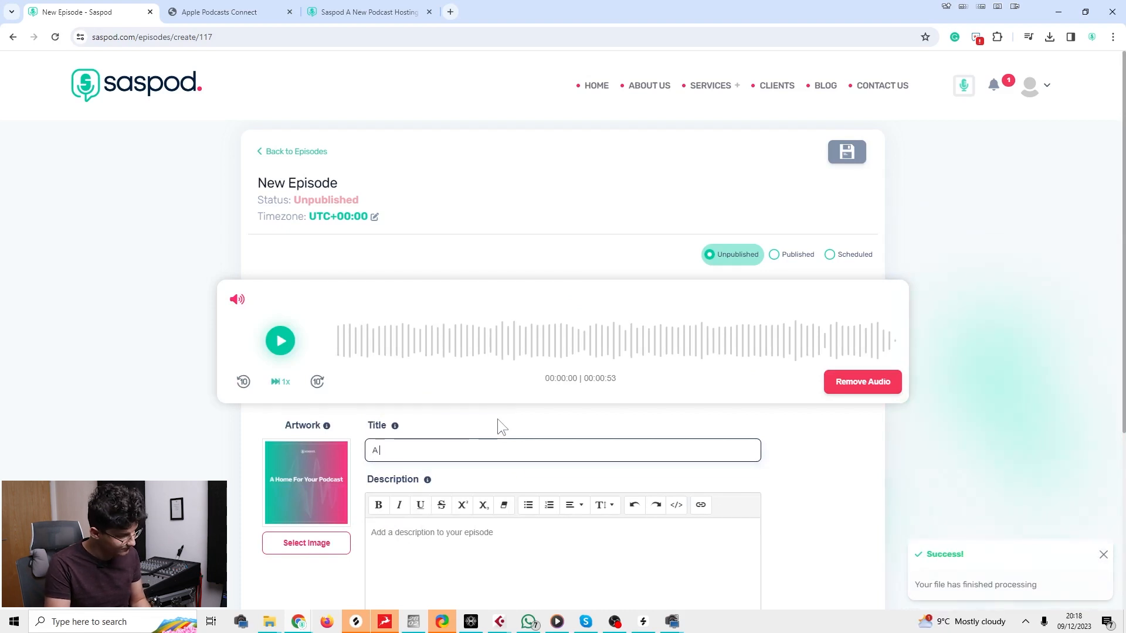
pyautogui.write('Home For')
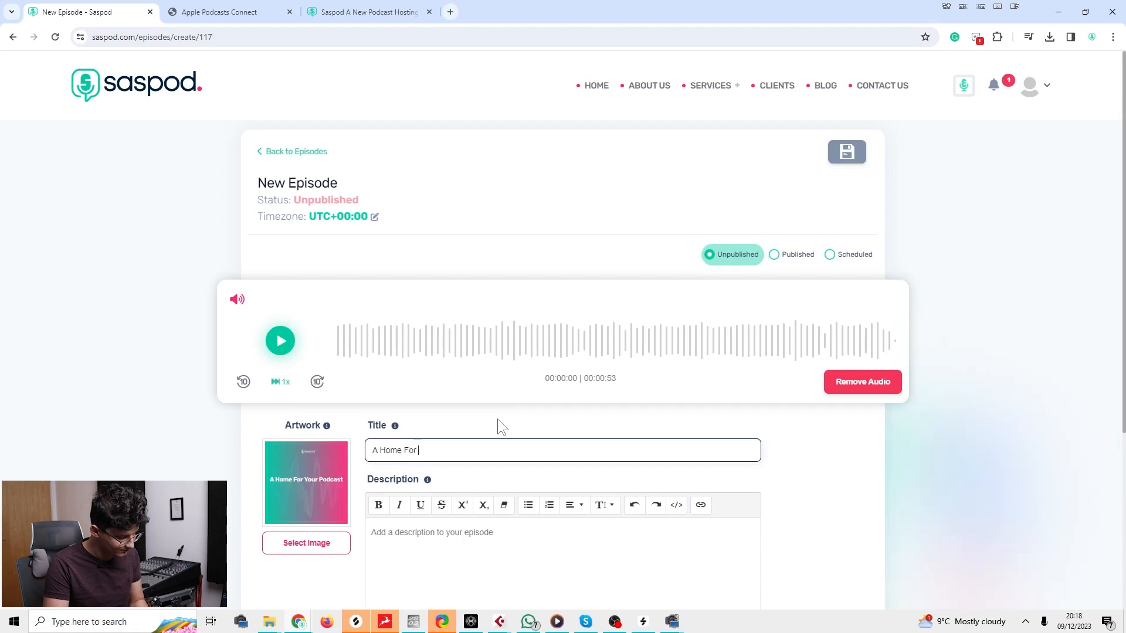
pyautogui.write('Your Podcast')
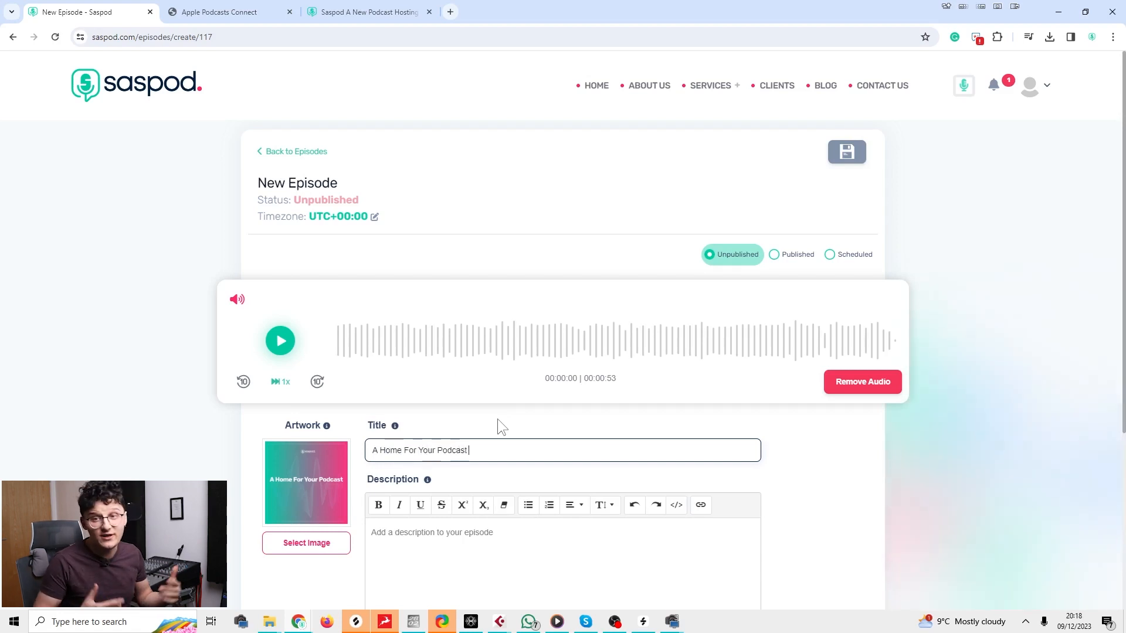
# Add the description 'A home for your podcast is the best podcast in world!'.
pyautogui.click(405, 551)
pyautogui.scroll(-4, 445, 296)
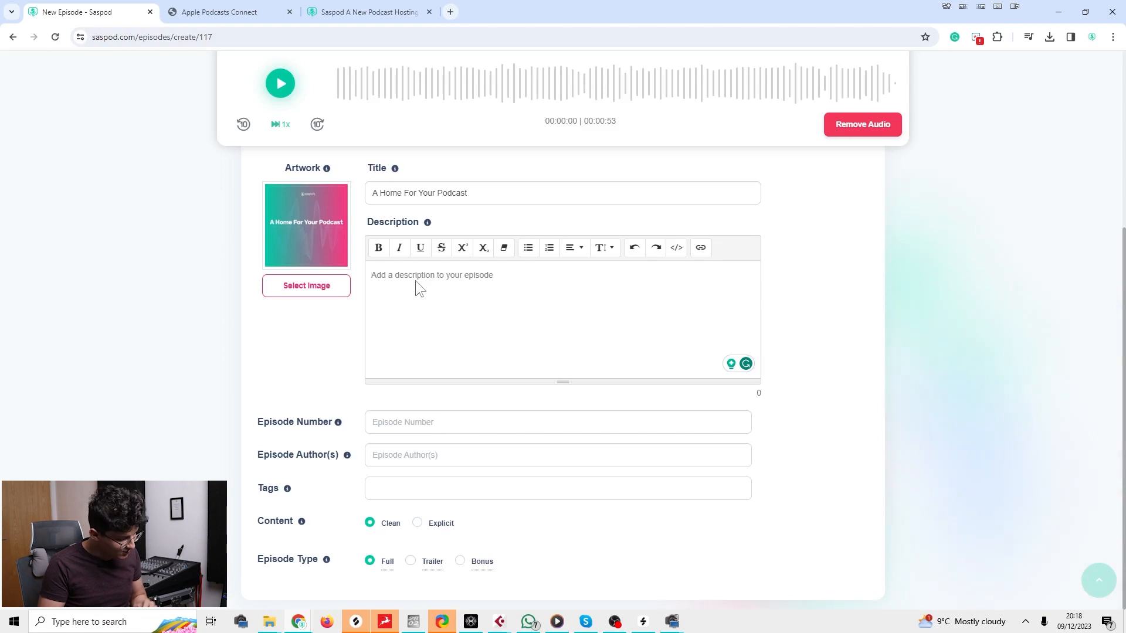
pyautogui.write('A home for your podcast is')
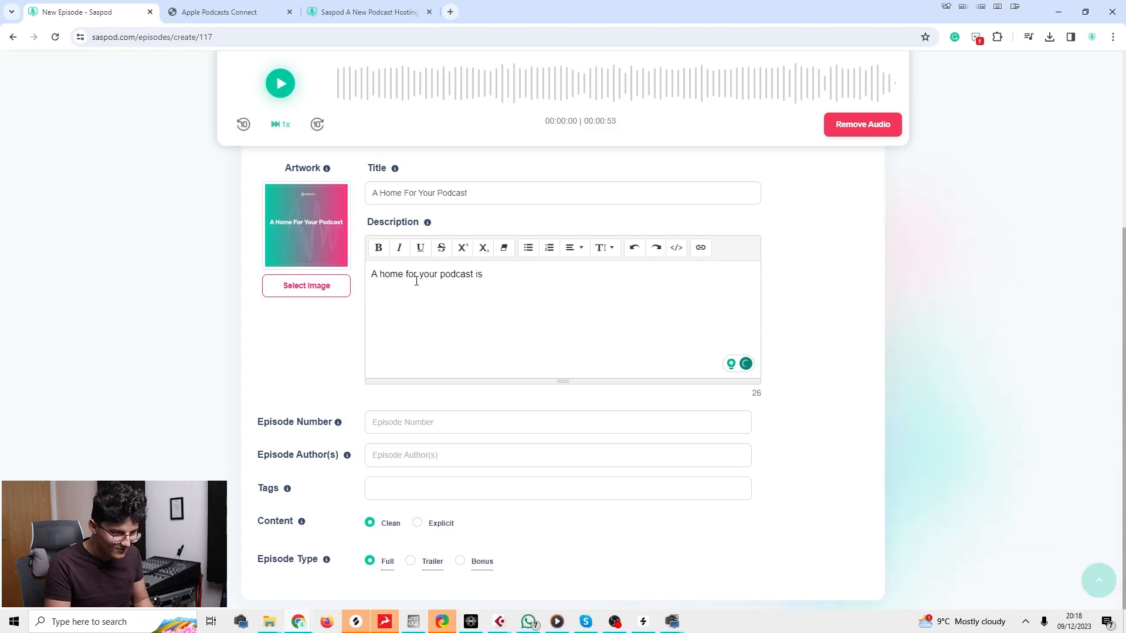
pyautogui.write(' the best podcast in world!')
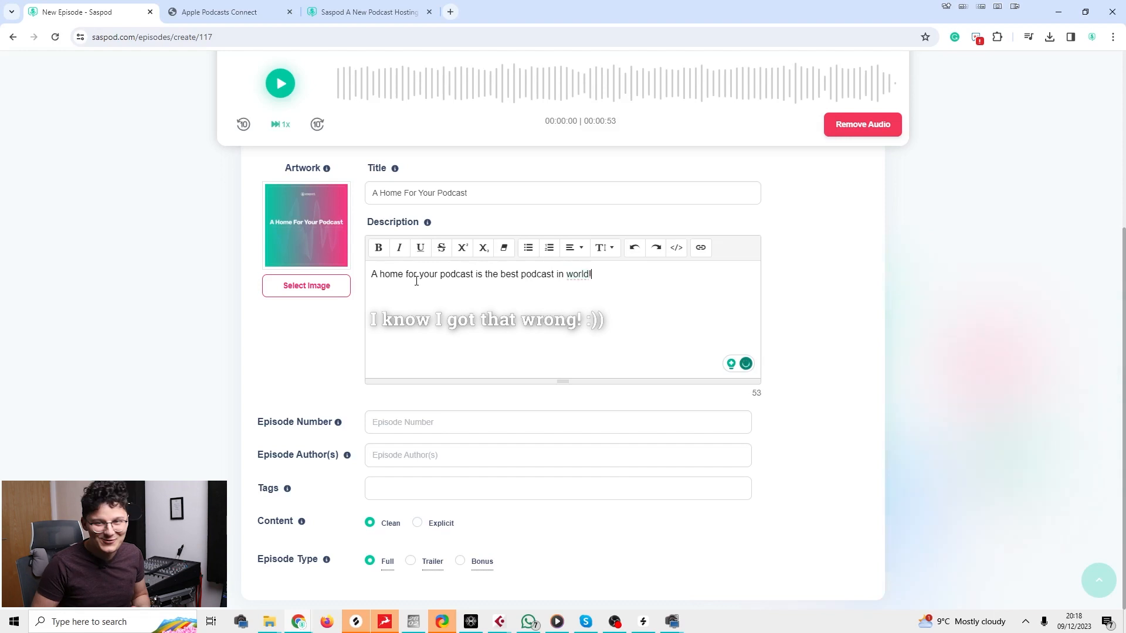
pyautogui.click(393, 420)
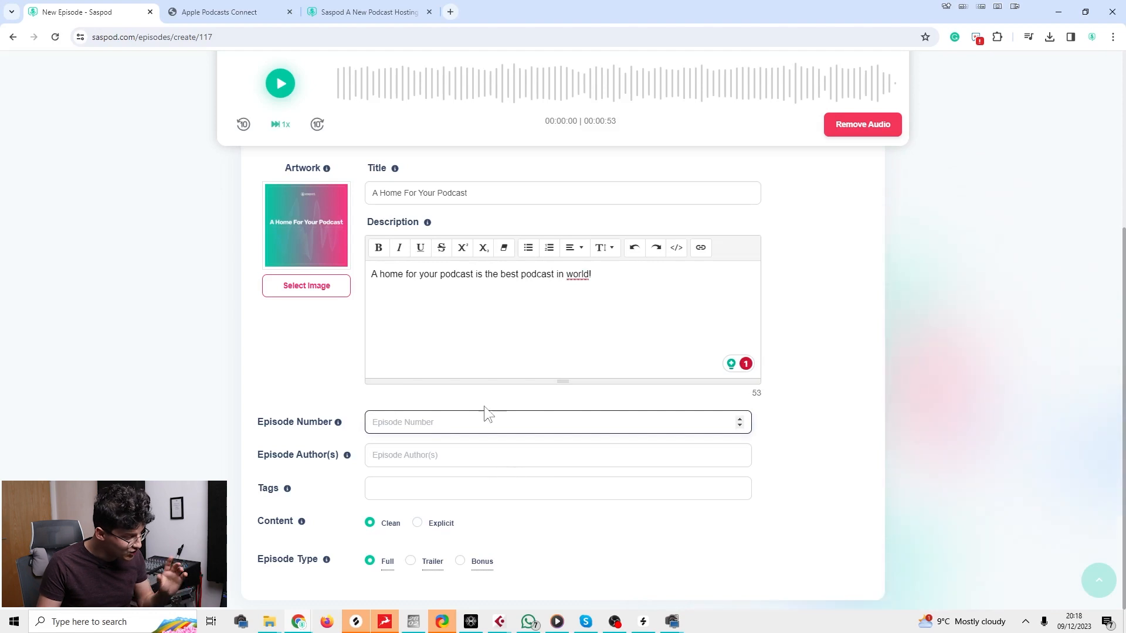
# Set the episode type to Trailer and fill in the author's name.
pyautogui.click(411, 561)
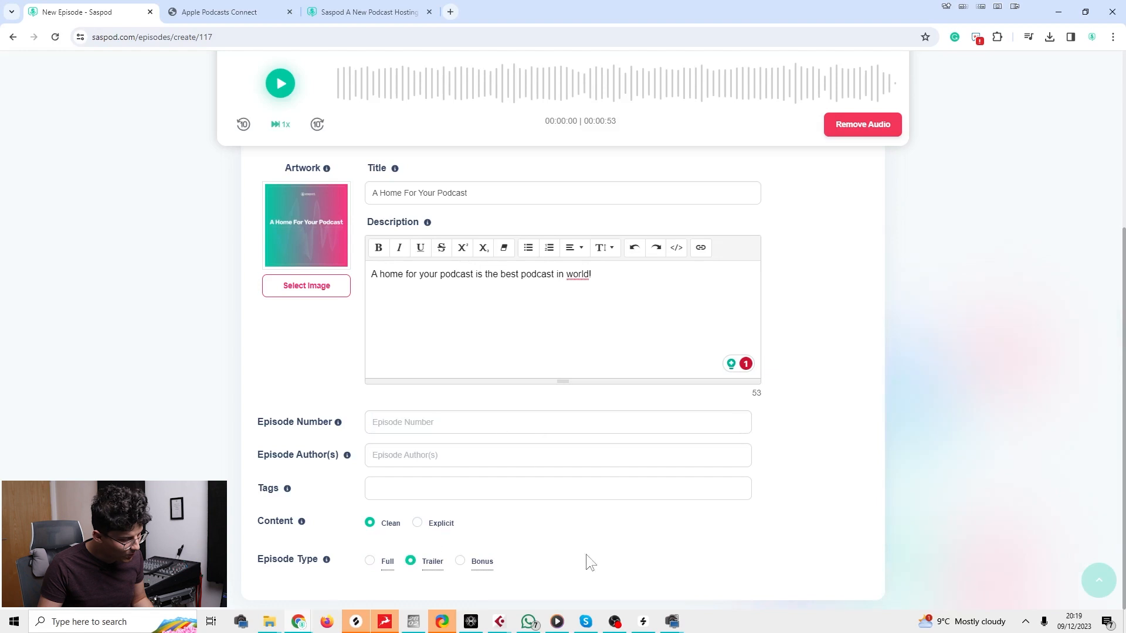
pyautogui.click(409, 448)
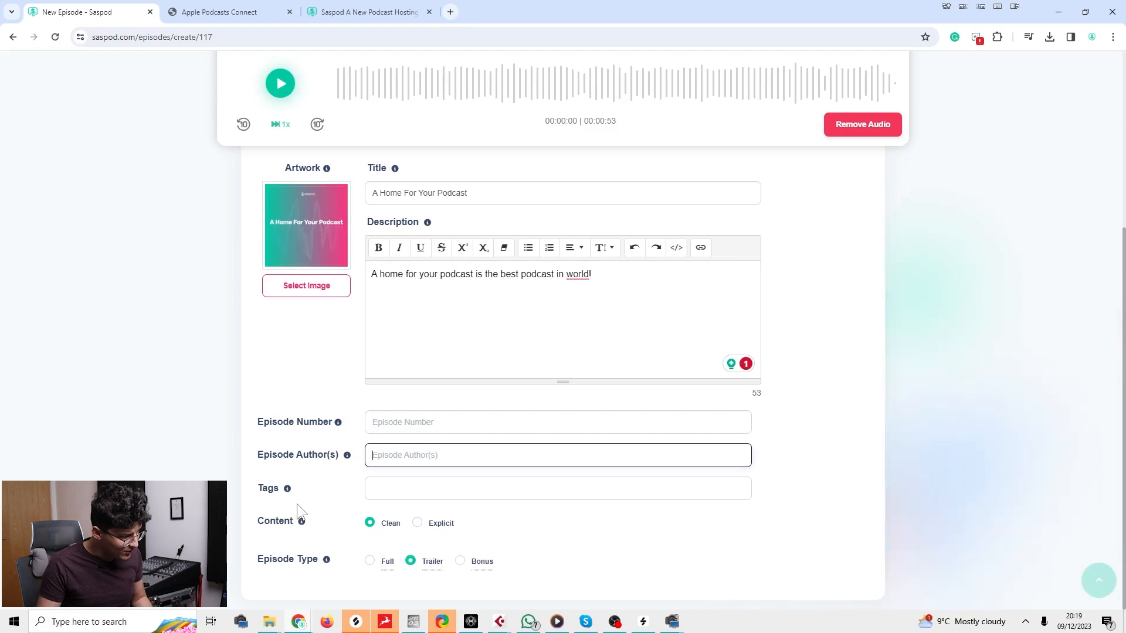
pyautogui.write('Nic')
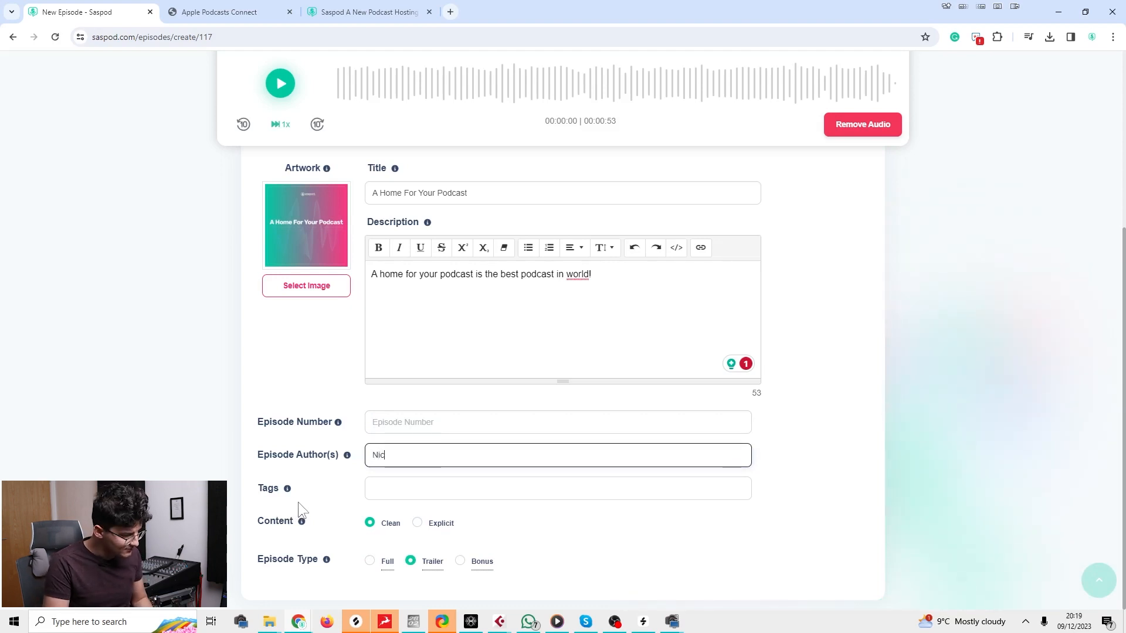
pyautogui.write('k')
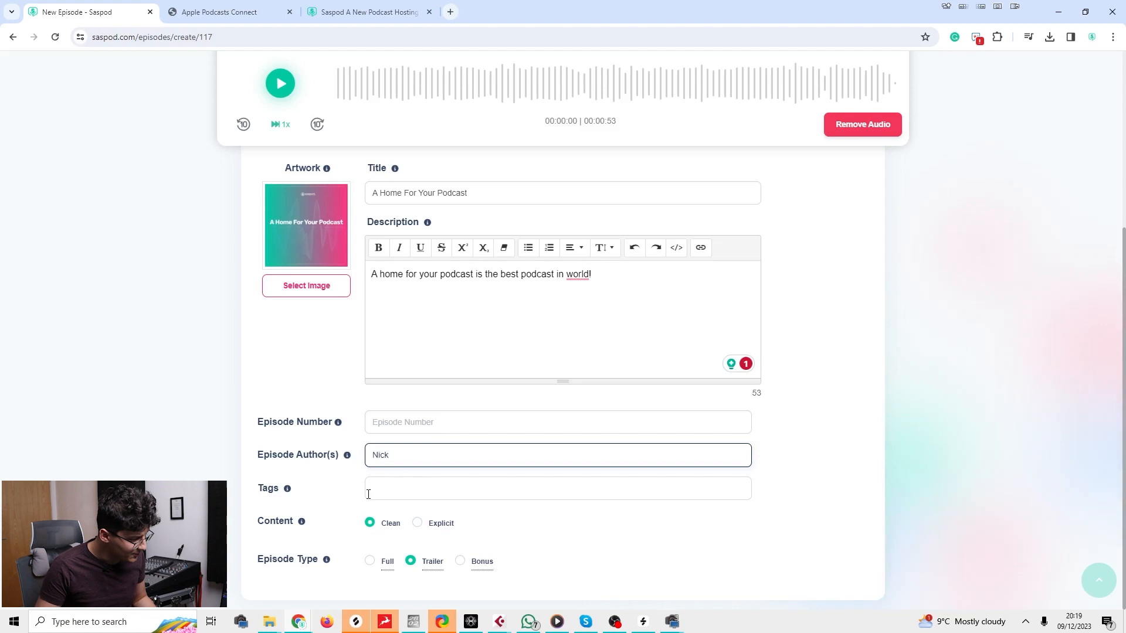
pyautogui.click(359, 498)
# Tag the episode with 'podcasting' and 'education'.
pyautogui.click(411, 484)
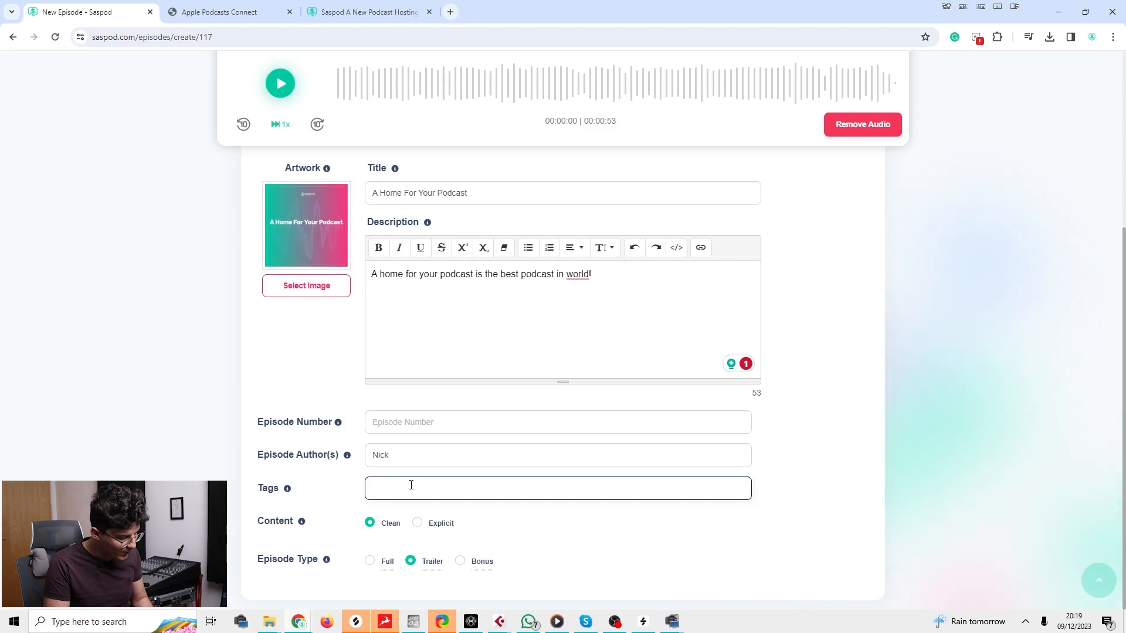
pyautogui.write('podcatin')
pyautogui.hotkey('ctrl', 'a')
pyautogui.write('podcasting')
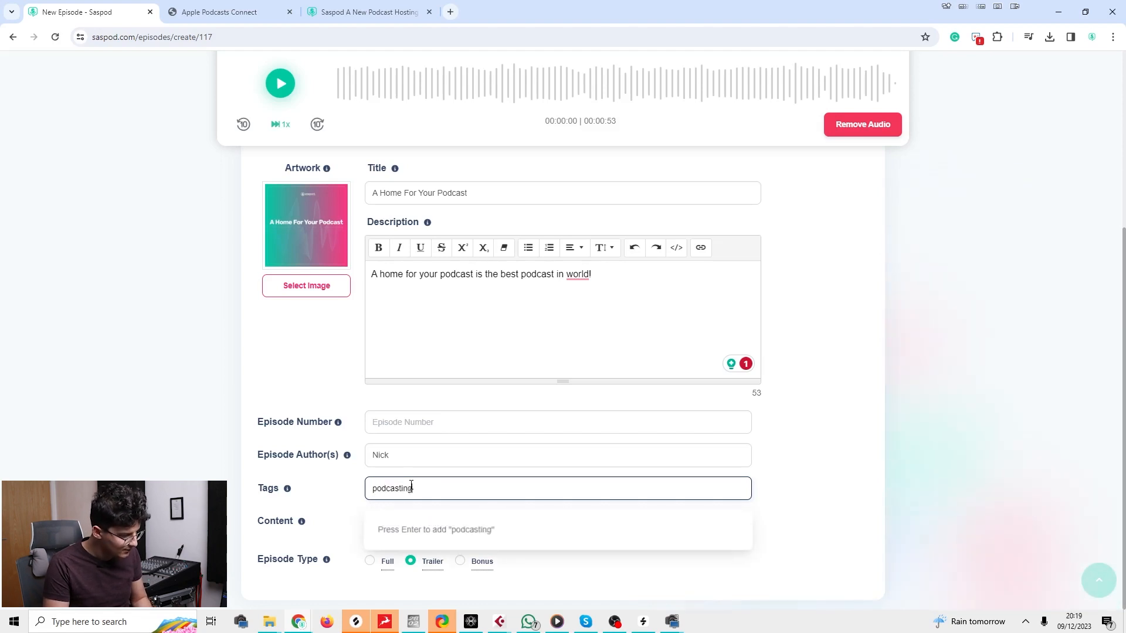
pyautogui.press('Return')
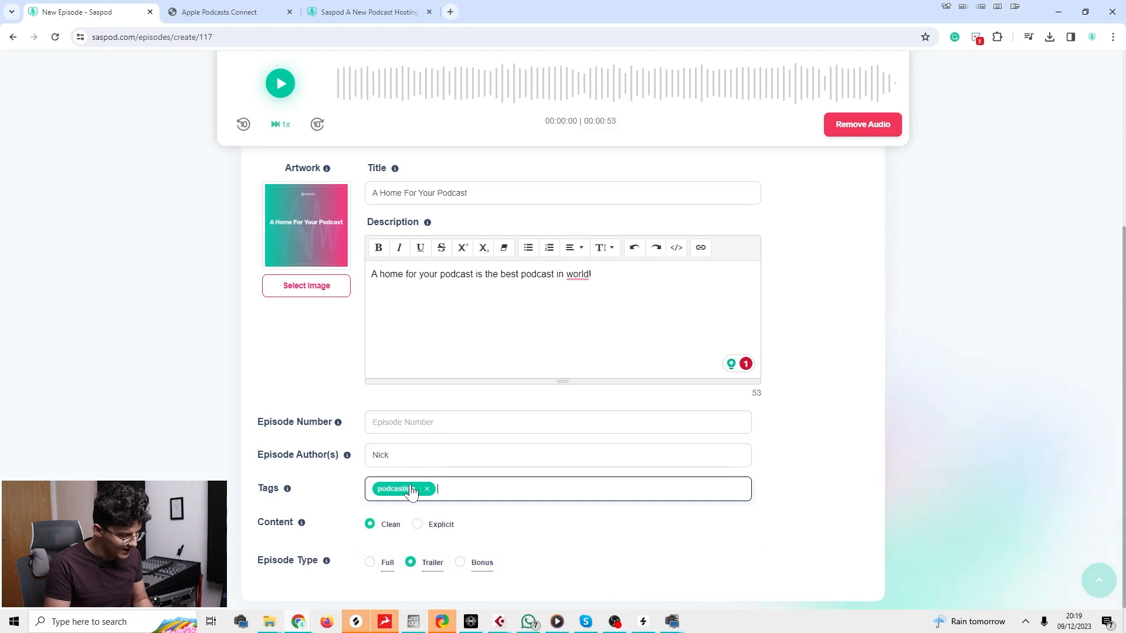
pyautogui.write('education')
pyautogui.press('Return')
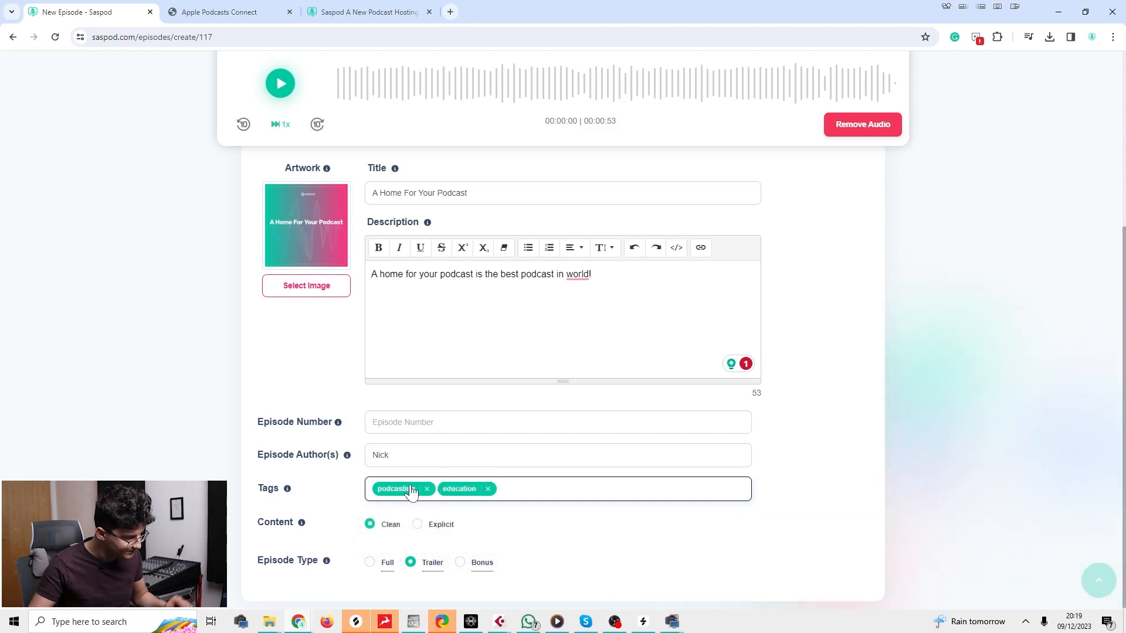
pyautogui.scroll(5, 437, 296)
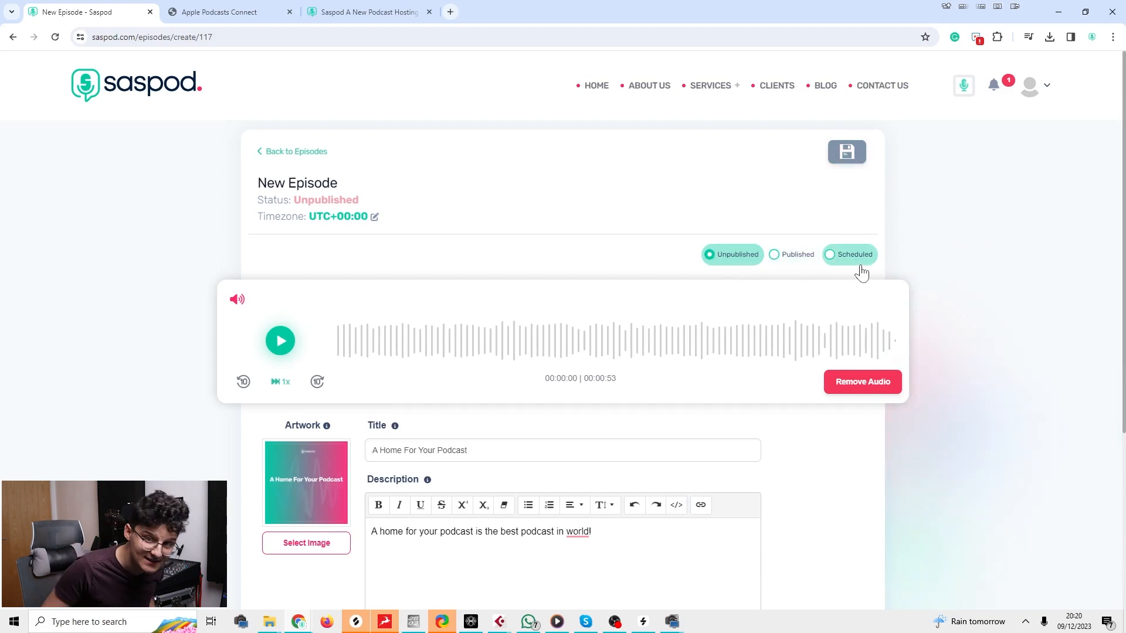
# Set the episode status to Published, save it, and dismiss the success message.
pyautogui.click(800, 261)
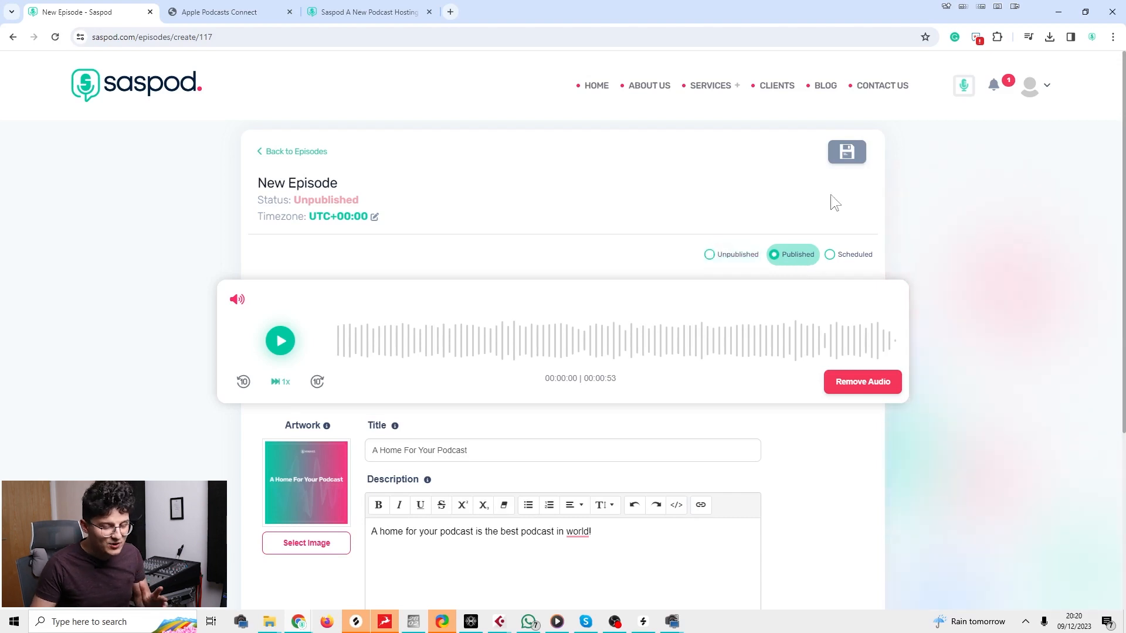
pyautogui.click(851, 151)
pyautogui.click(707, 224)
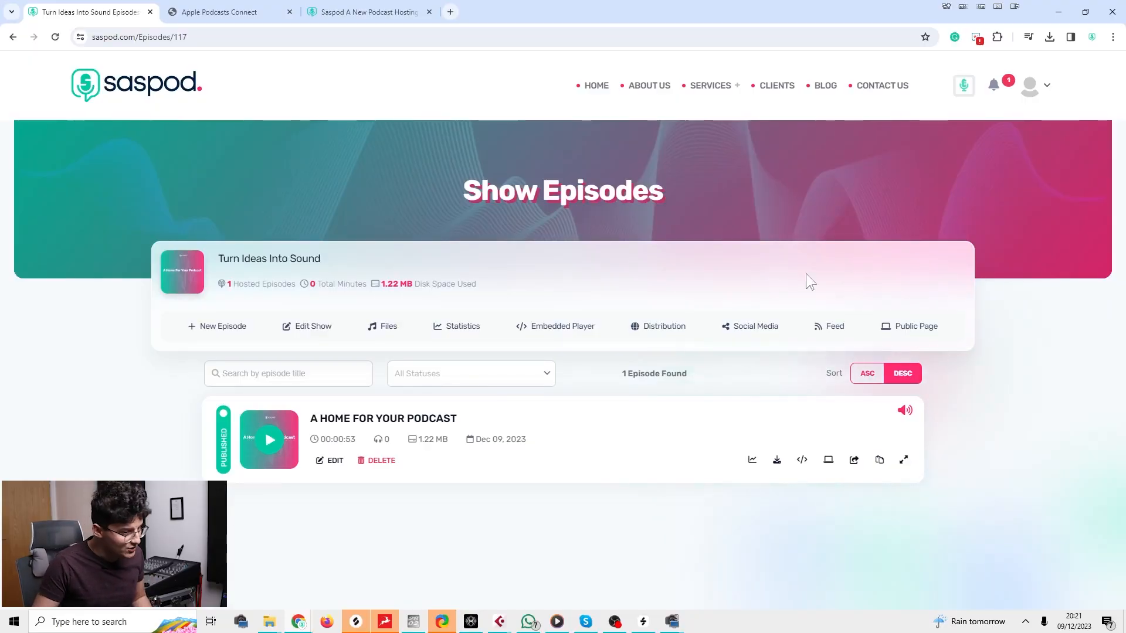
# Go to Distribute Show from the account menu and choose ADD SHOW on Apple Podcasts.
pyautogui.click(1032, 88)
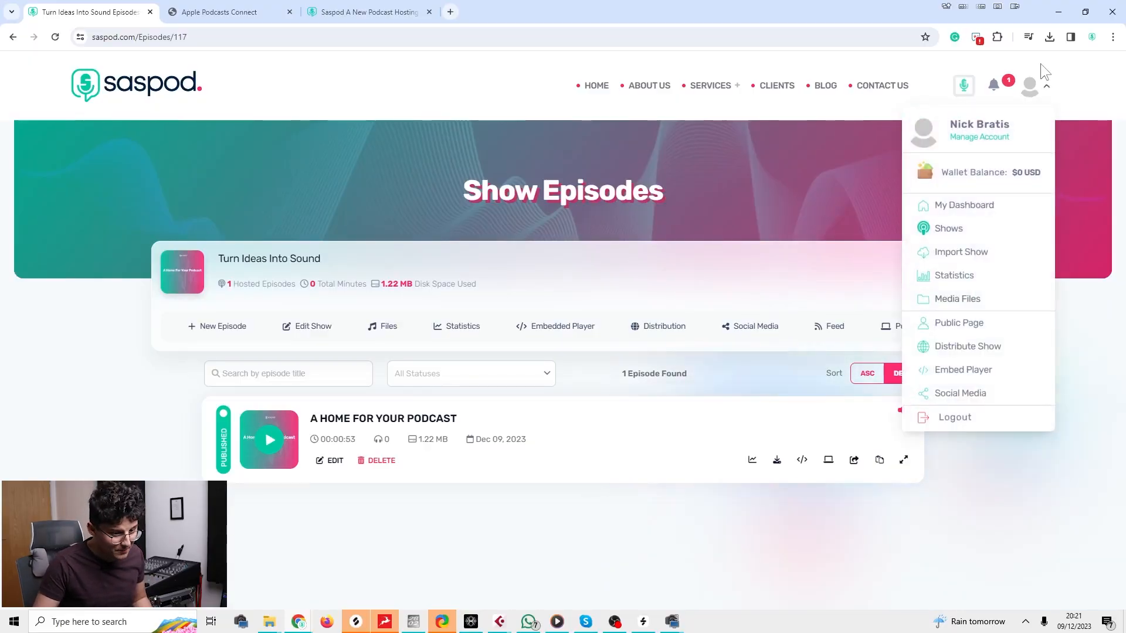
pyautogui.click(959, 349)
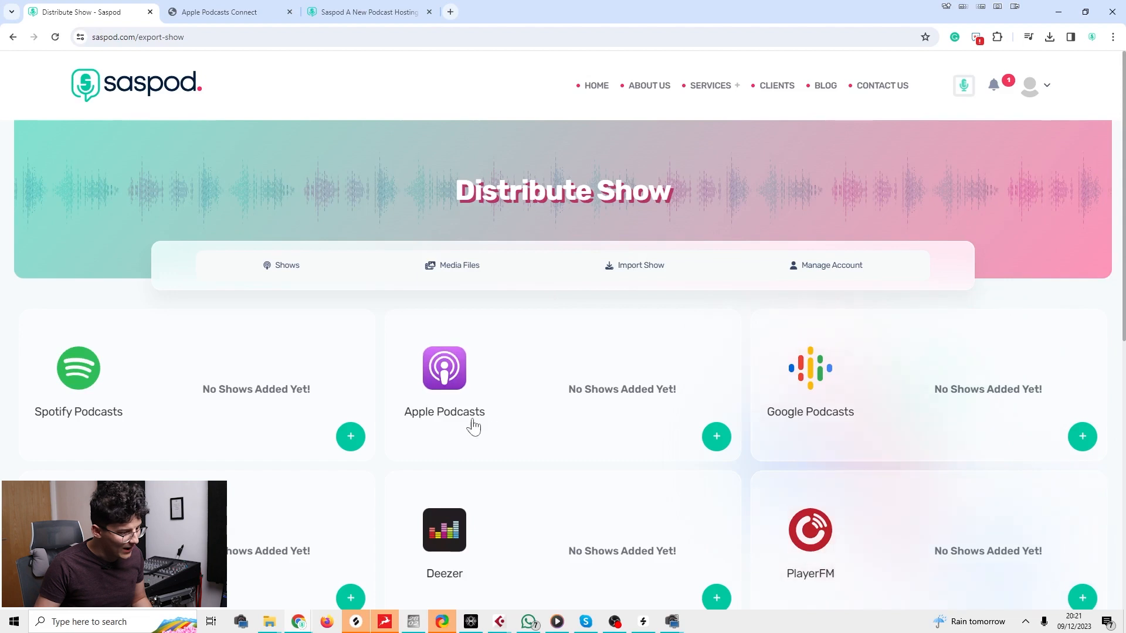
pyautogui.scroll(-8, 524, 416)
pyautogui.scroll(8, 525, 415)
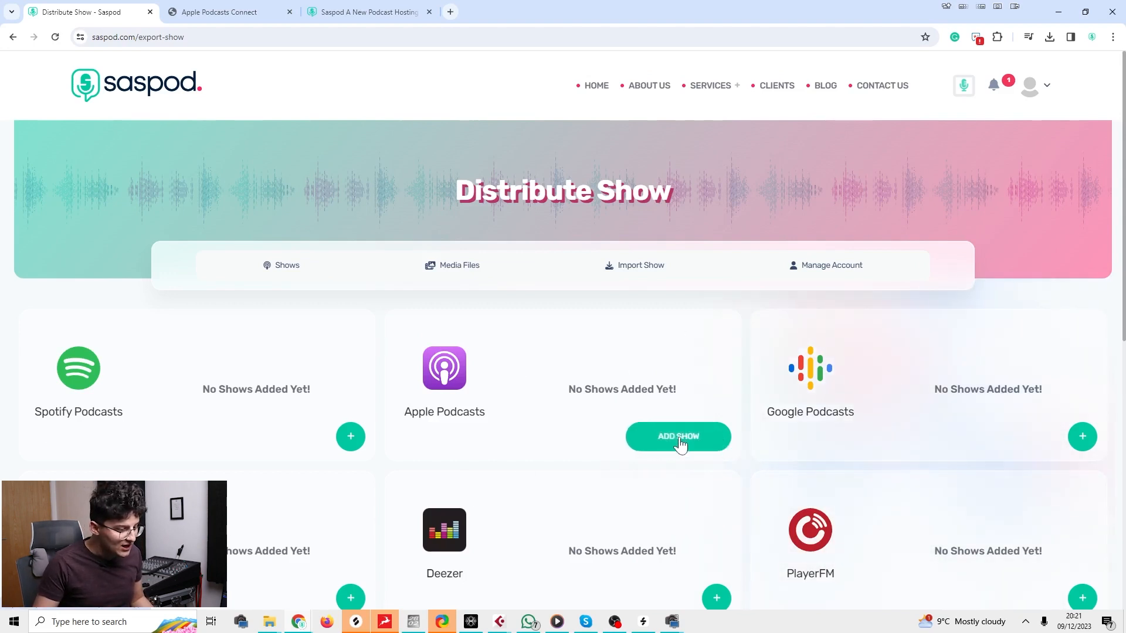
pyautogui.click(677, 439)
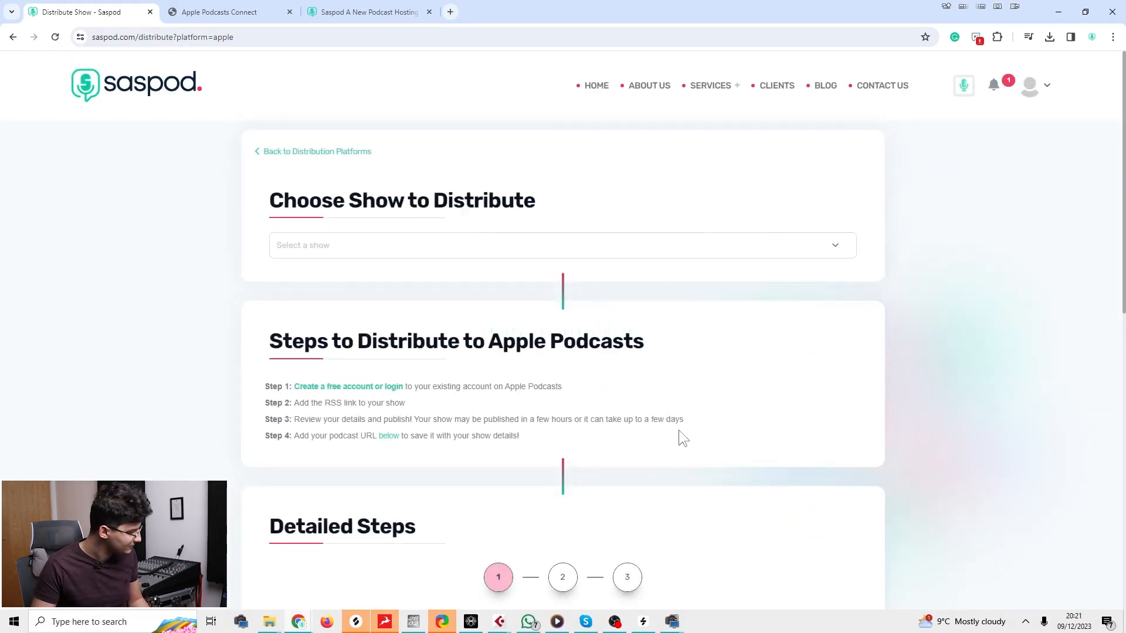
# Select Turn Ideas Into Sound as the show to distribute to Apple Podcasts.
pyautogui.scroll(-10, 602, 357)
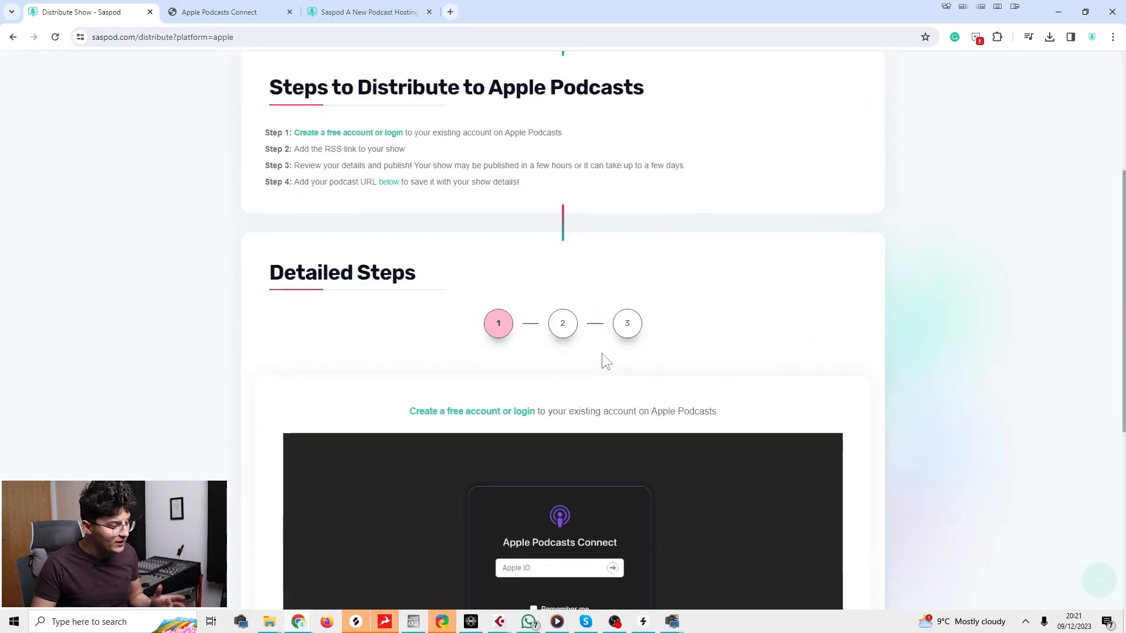
pyautogui.scroll(10, 601, 353)
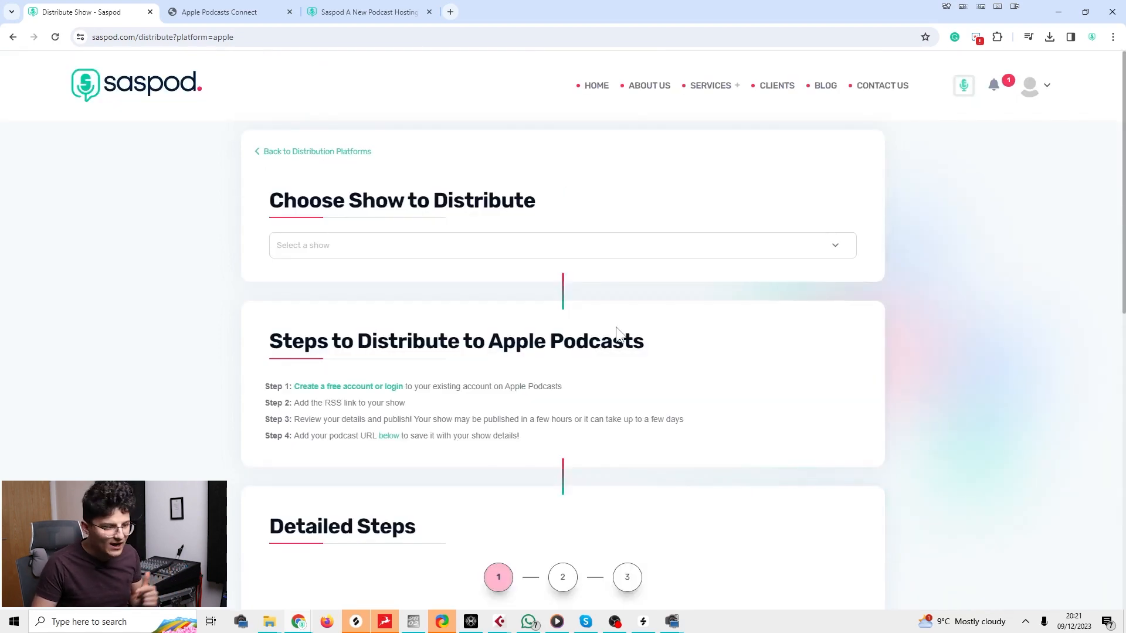
pyautogui.click(579, 252)
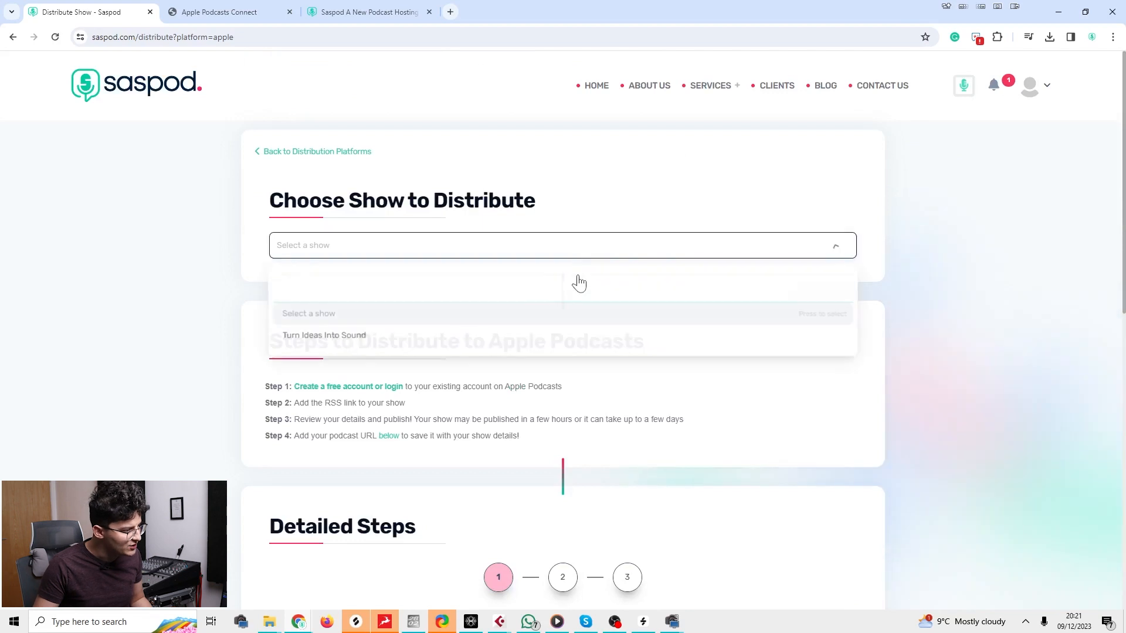
pyautogui.click(378, 337)
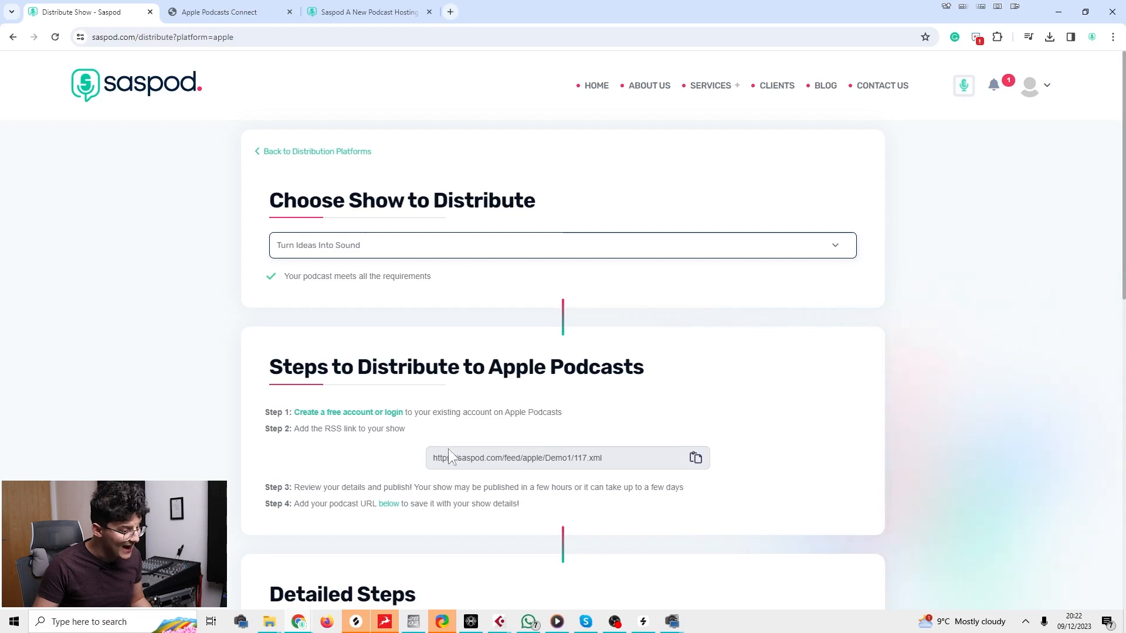
# Copy the Apple RSS feed link and paste it into a new browser tab.
pyautogui.moveTo(458, 458); pyautogui.dragTo(492, 471)
pyautogui.click(696, 458)
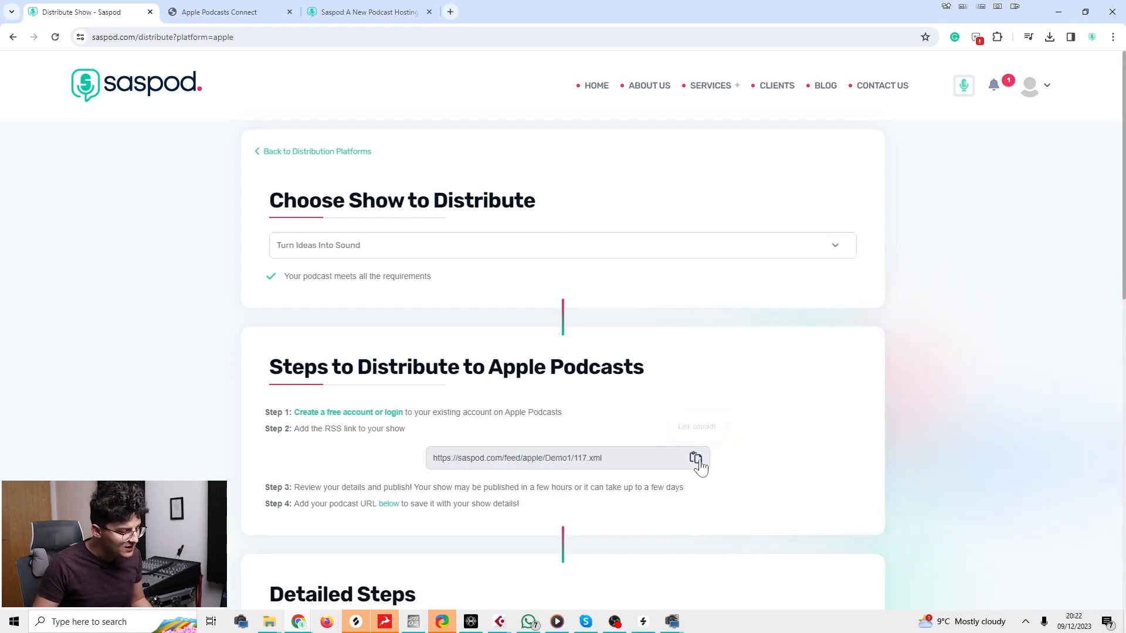
pyautogui.click(450, 11)
pyautogui.hotkey('ctrl', 'v')
# Load the pasted feed URL to review the show's RSS XML, then return to the distribution page.
pyautogui.press('Return')
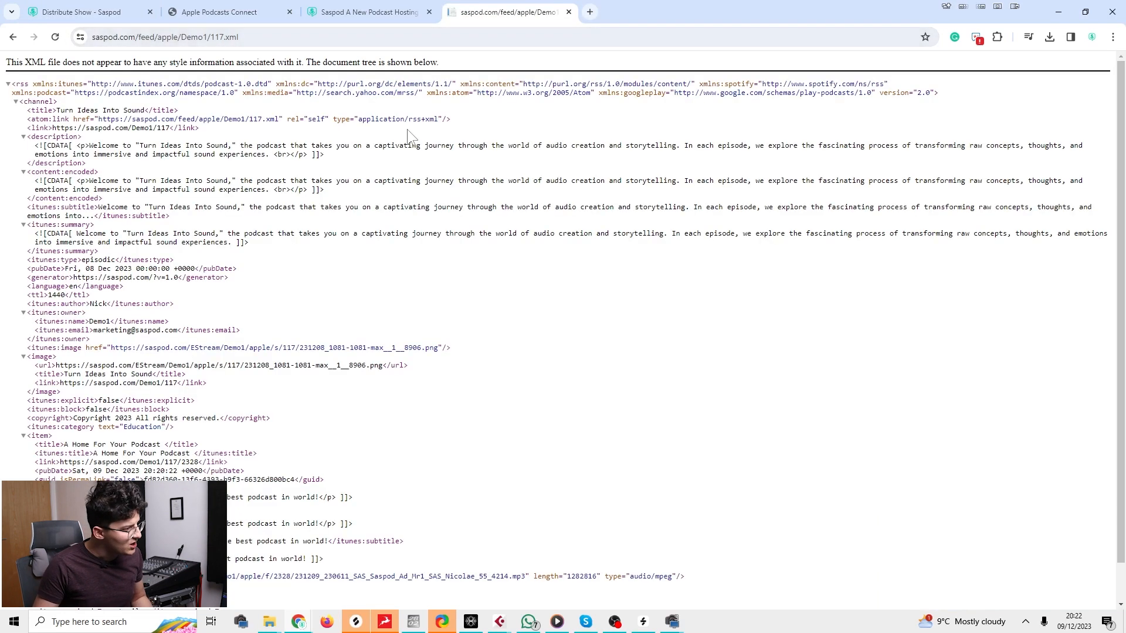
pyautogui.scroll(-1, 403, 134)
pyautogui.scroll(1, 404, 141)
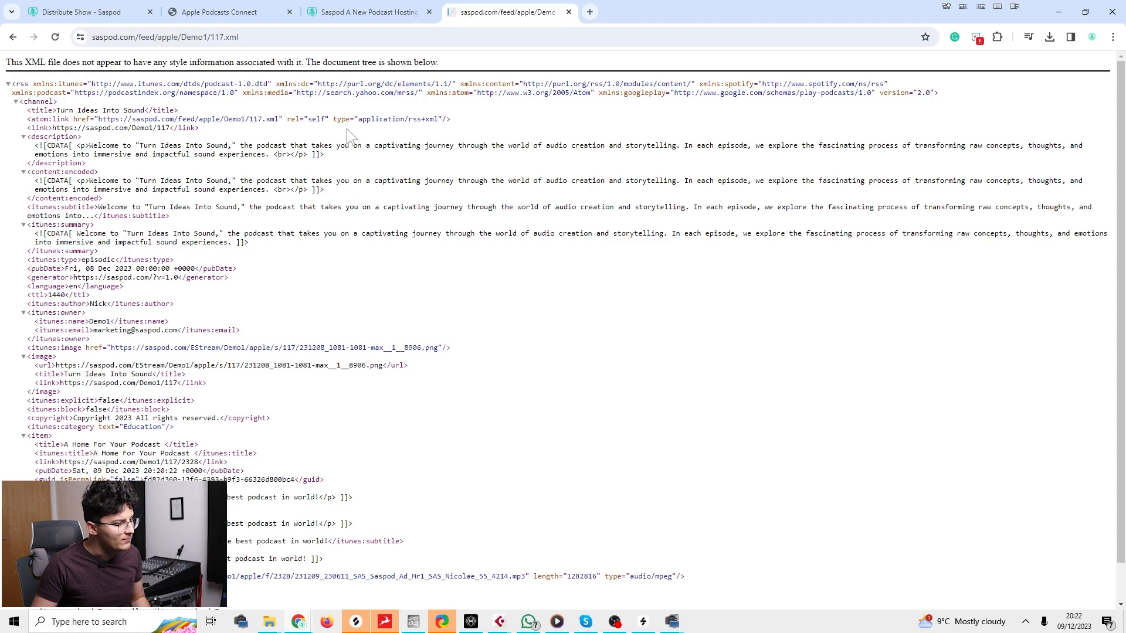
pyautogui.click(245, 34)
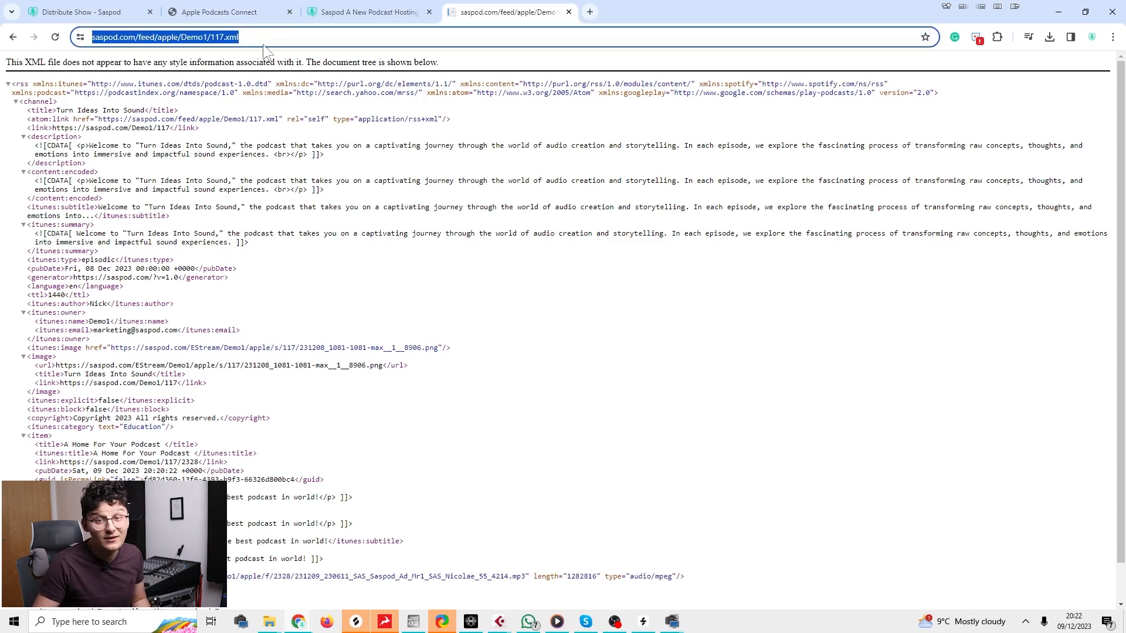
pyautogui.click(83, 12)
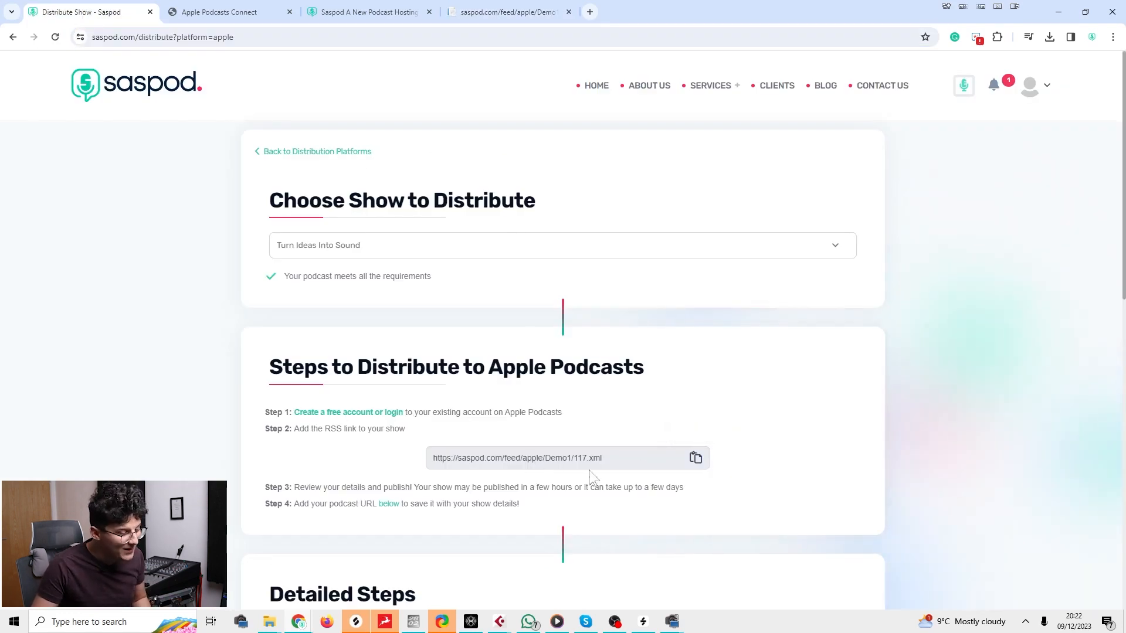
# Select the Apple RSS feed link and duplicate the distribution page tab.
pyautogui.moveTo(604, 460); pyautogui.dragTo(432, 461)
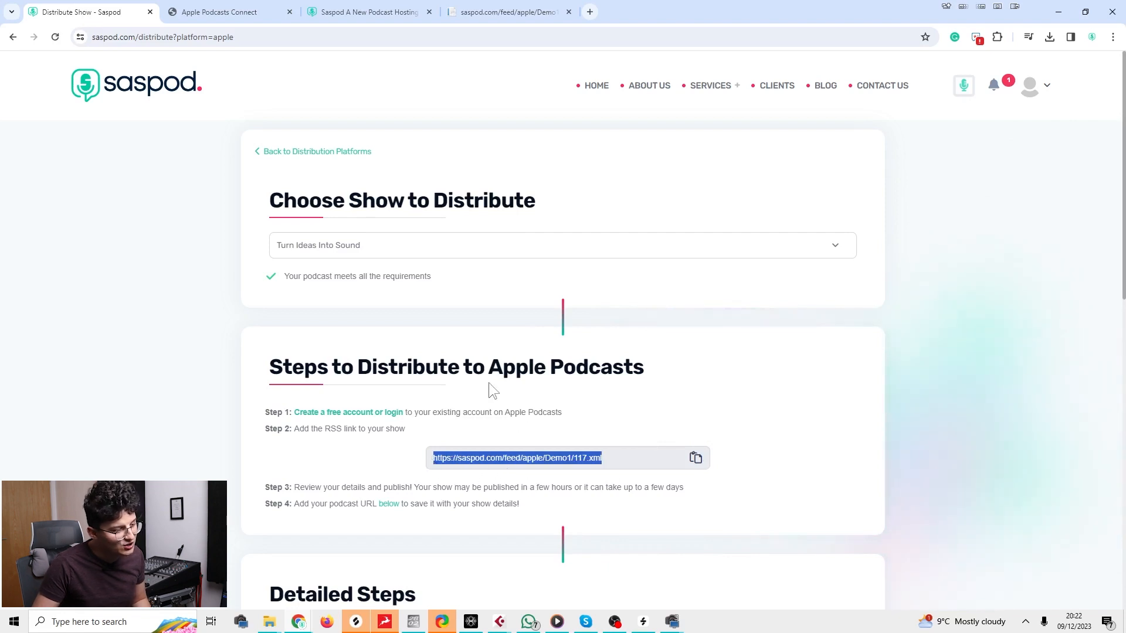
pyautogui.rightClick(75, 8)
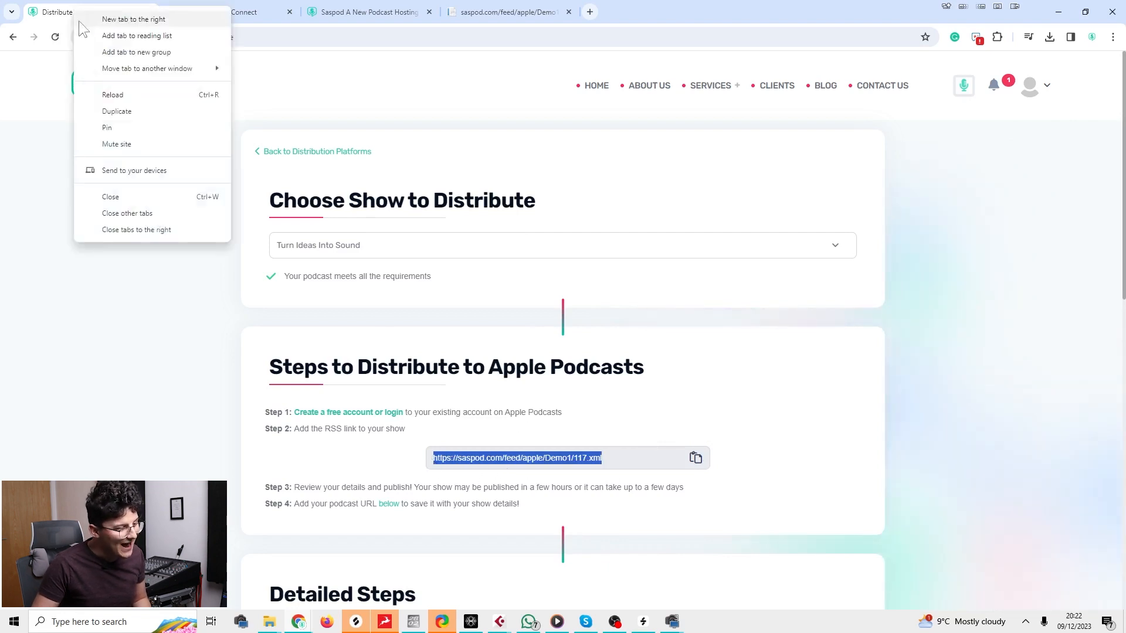
pyautogui.click(106, 110)
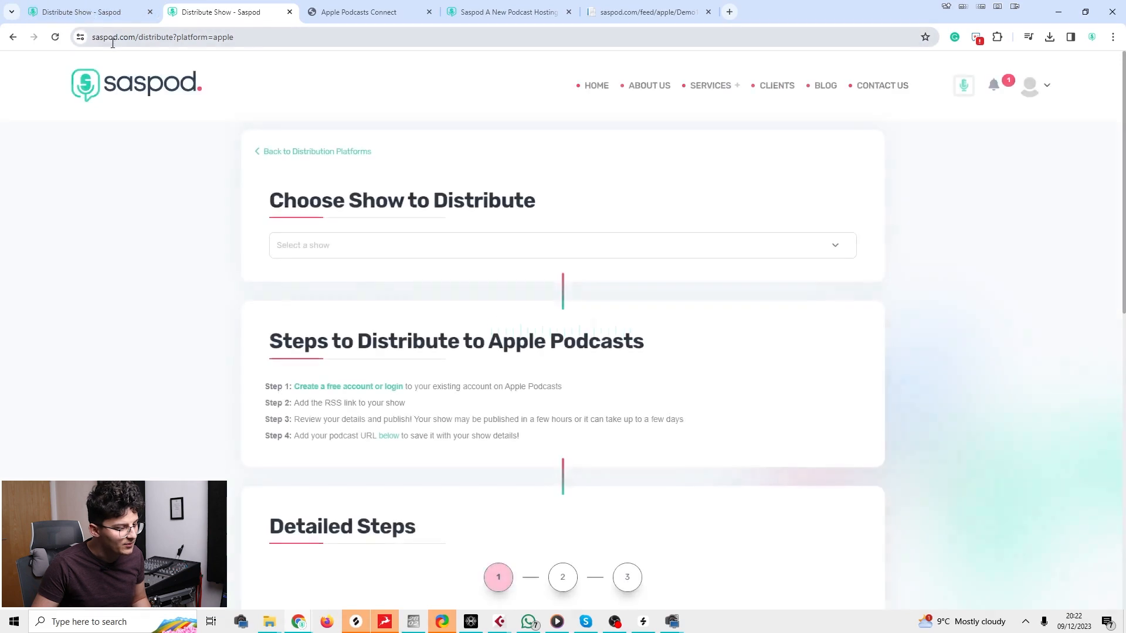
# In the duplicate, open Spotify's ADD SHOW page and select its RSS feed link.
pyautogui.click(14, 37)
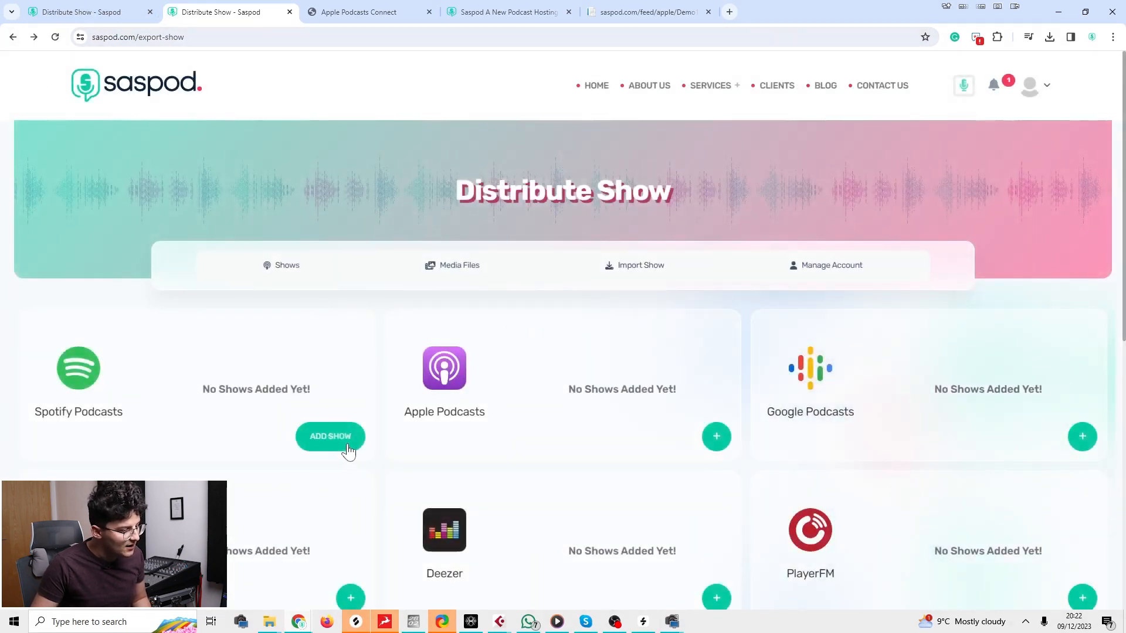
pyautogui.click(341, 446)
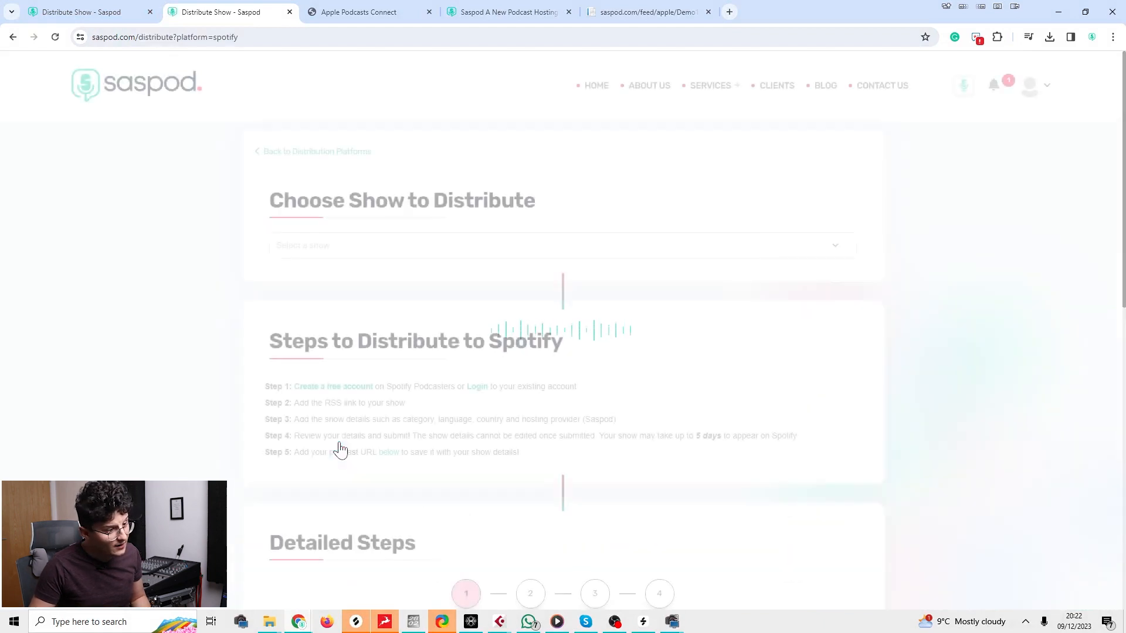
pyautogui.scroll(-4, 574, 307)
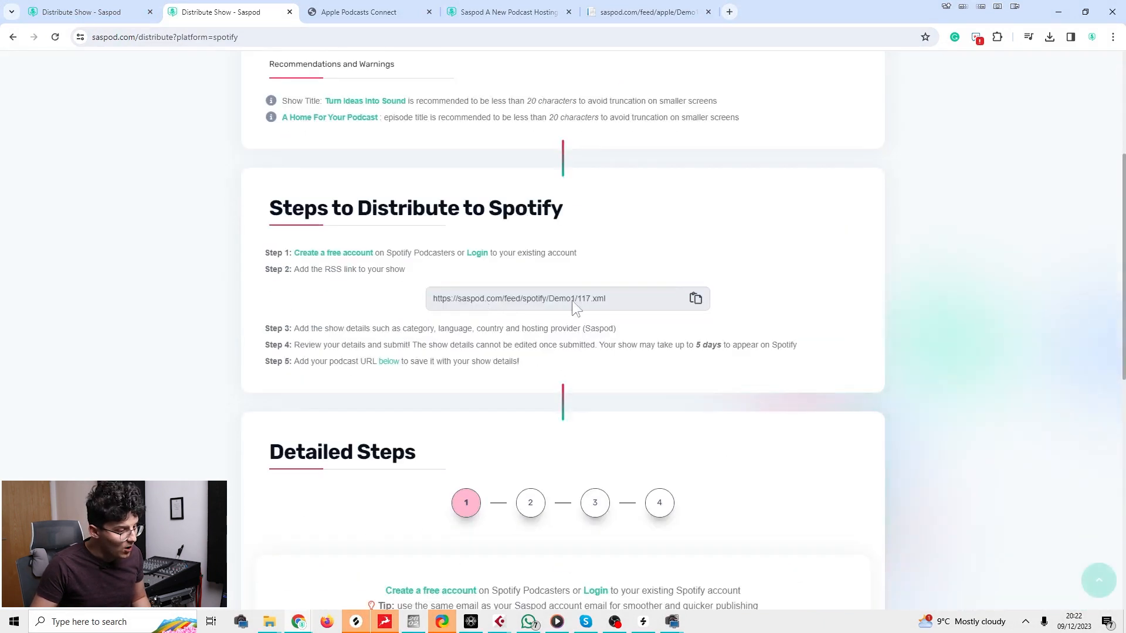
pyautogui.moveTo(607, 299); pyautogui.dragTo(432, 305)
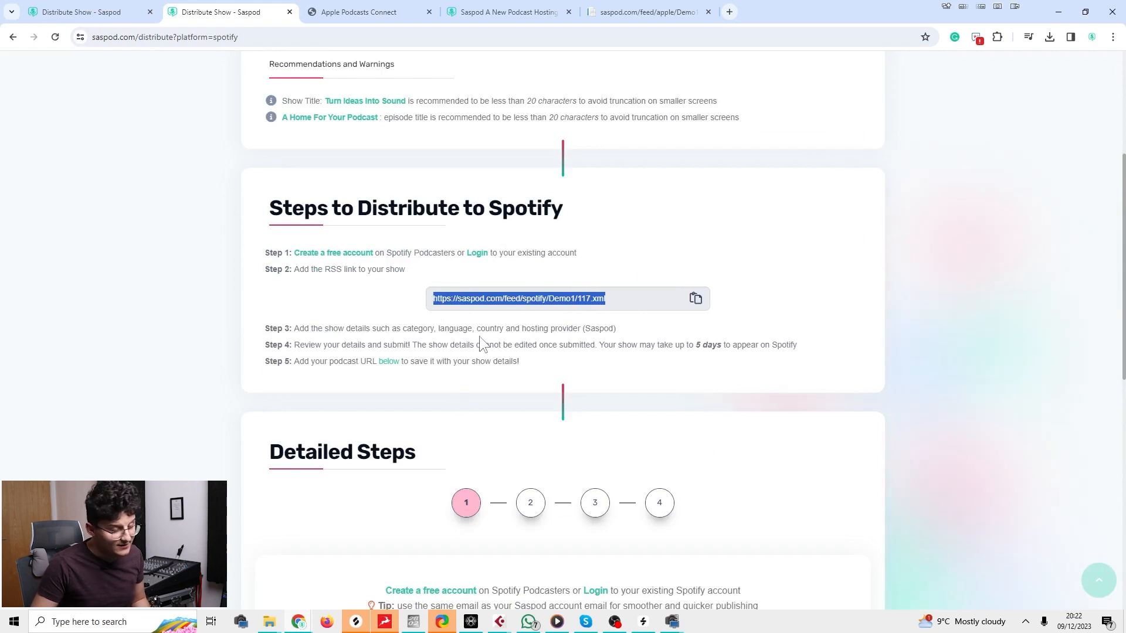
pyautogui.click(89, 21)
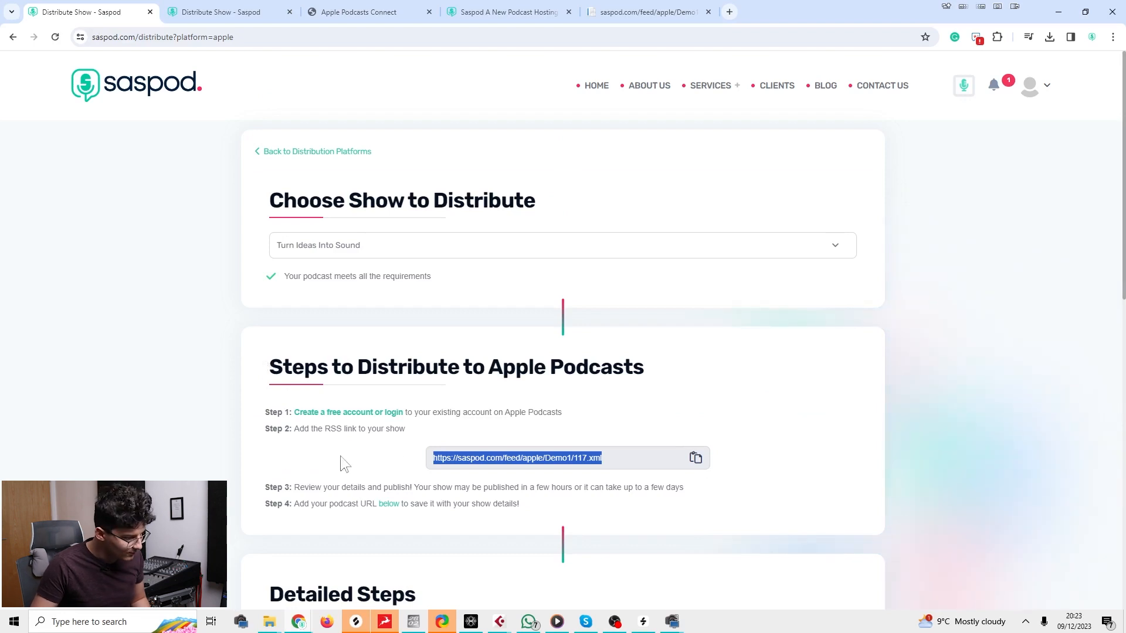
# Copy the Apple RSS feed link again and review detailed steps 2, 3 and 1.
pyautogui.click(695, 458)
pyautogui.scroll(-8, 613, 557)
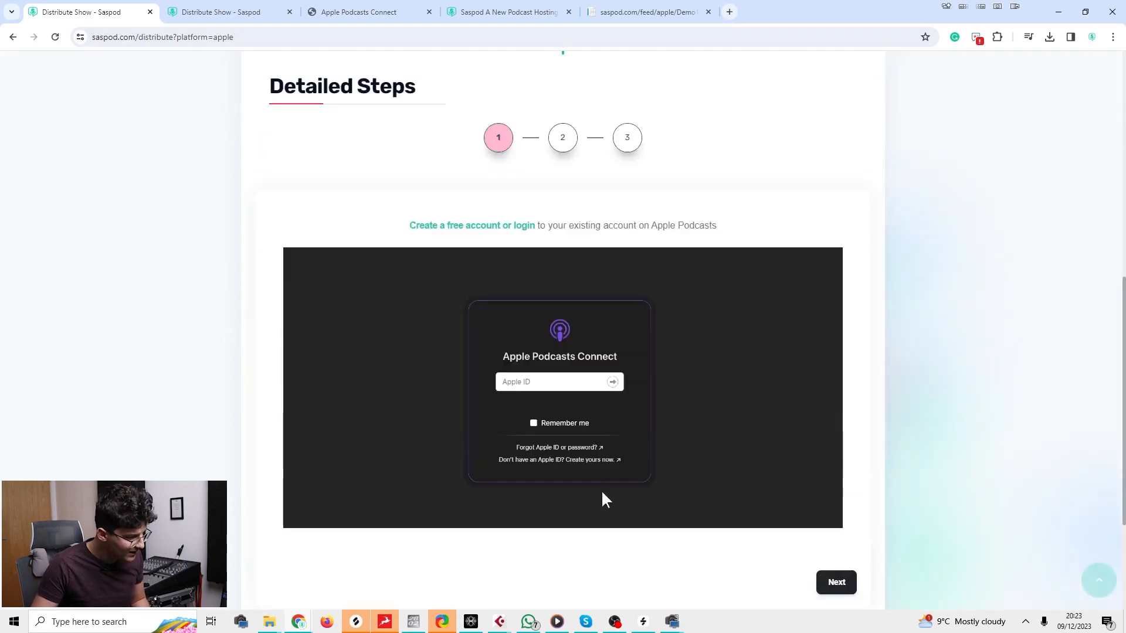
pyautogui.click(563, 140)
pyautogui.click(627, 140)
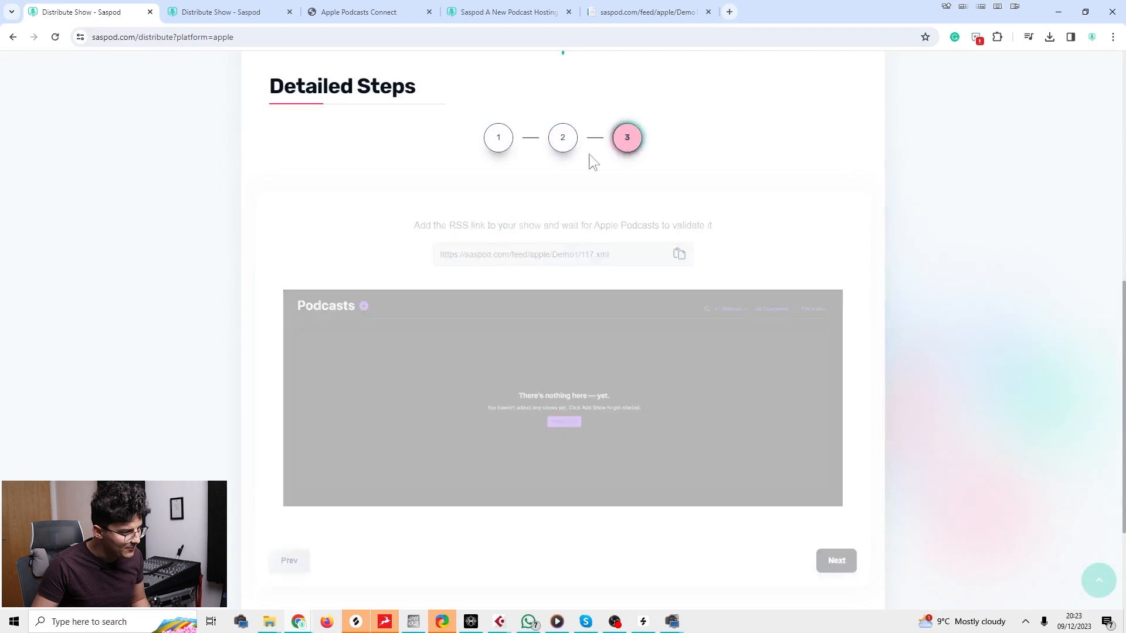
pyautogui.click(498, 138)
# Open the Apple Podcasts Connect login page via 'Create a free account or login'.
pyautogui.scroll(-3, 455, 246)
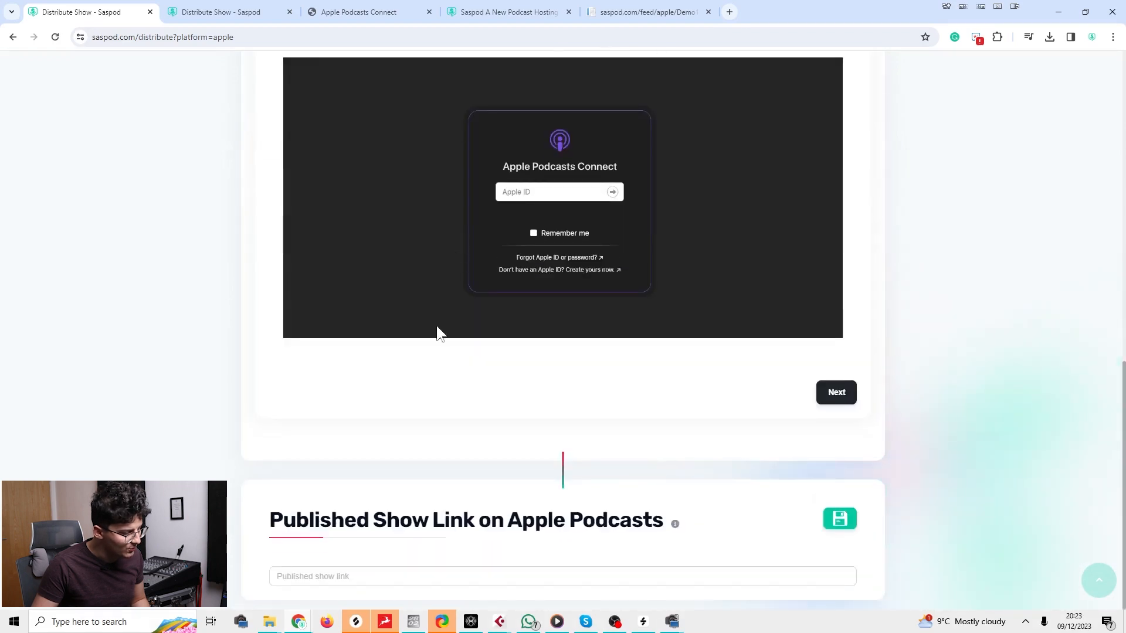
pyautogui.scroll(15, 365, 366)
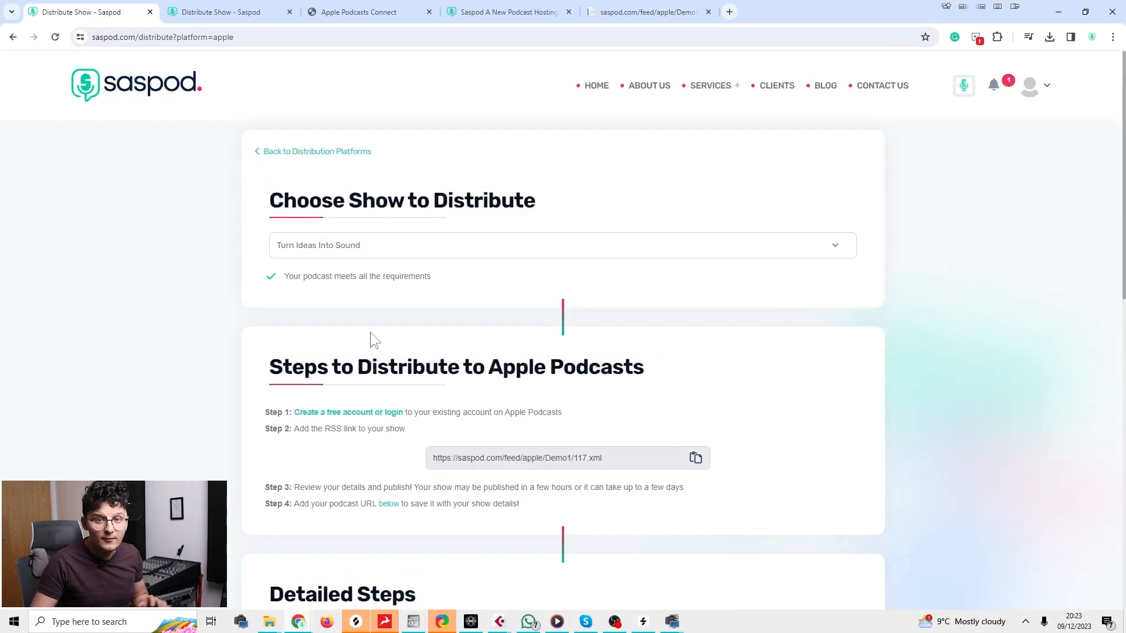
pyautogui.scroll(-10, 369, 294)
pyautogui.scroll(4, 375, 293)
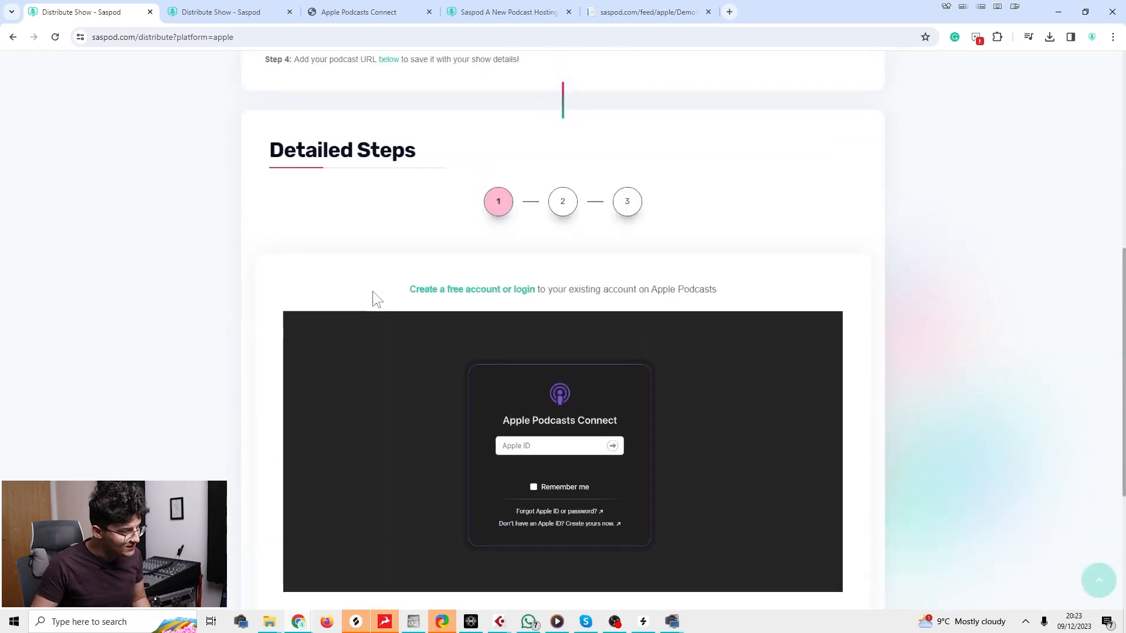
pyautogui.click(469, 290)
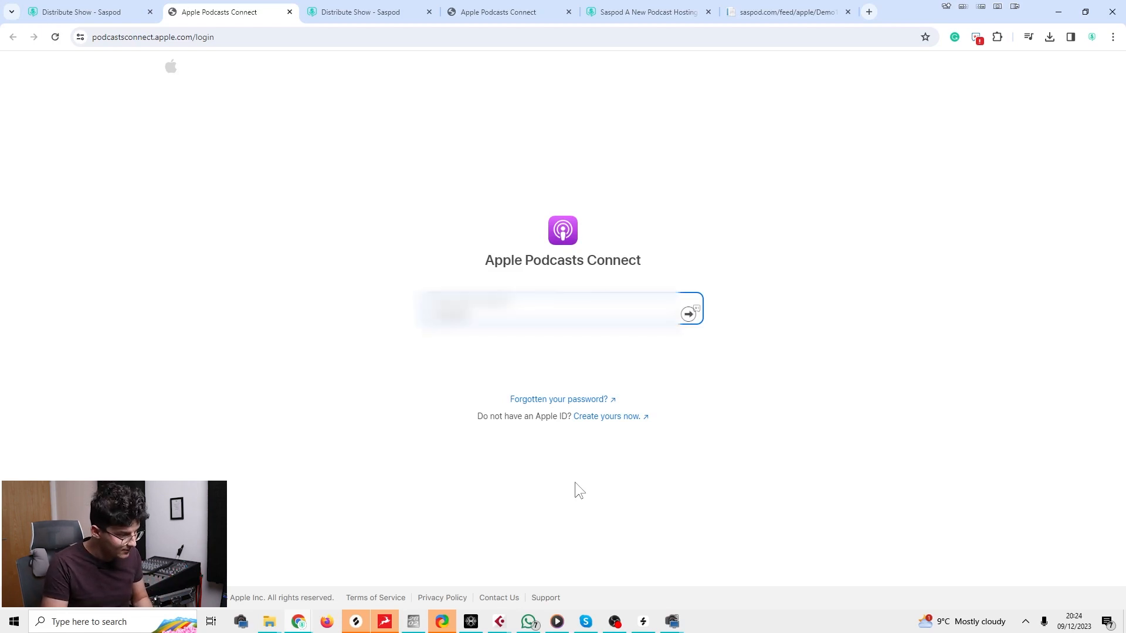
# Sign in to Apple Podcasts Connect with the Apple ID and account password.
pyautogui.write('[unreadable]')
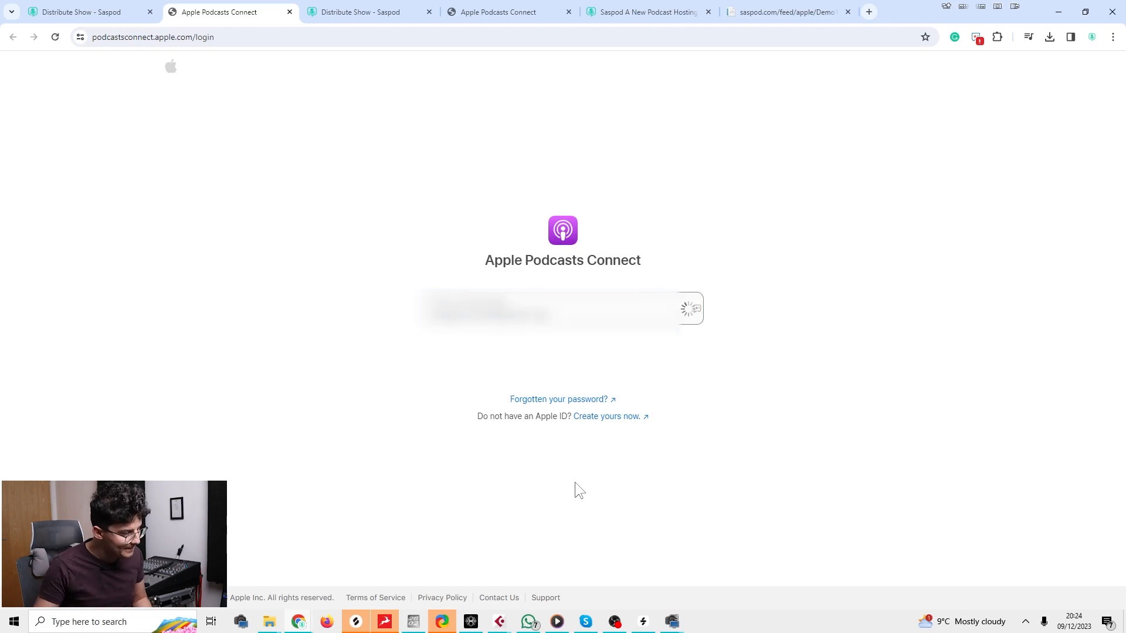
pyautogui.press('Return')
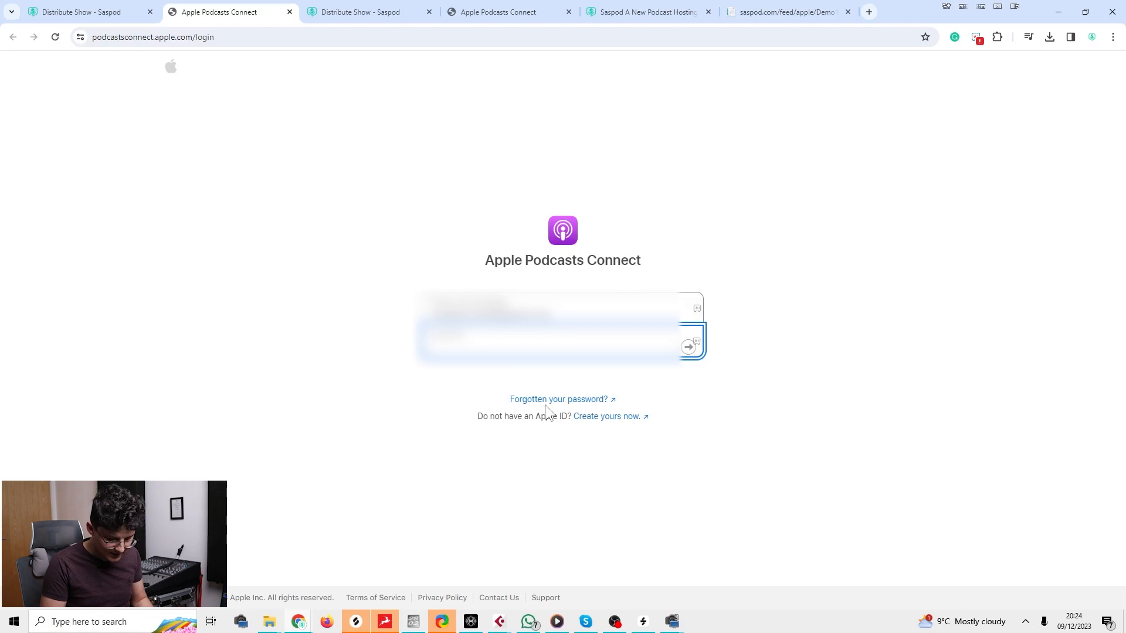
pyautogui.write('[unreadable]')
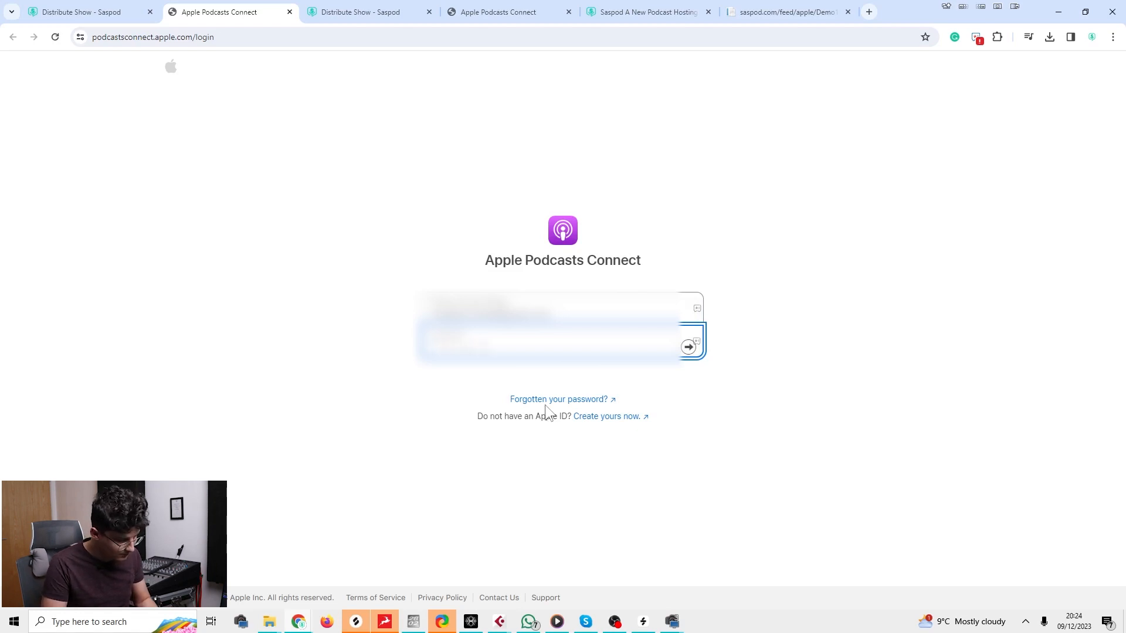
pyautogui.press('Return')
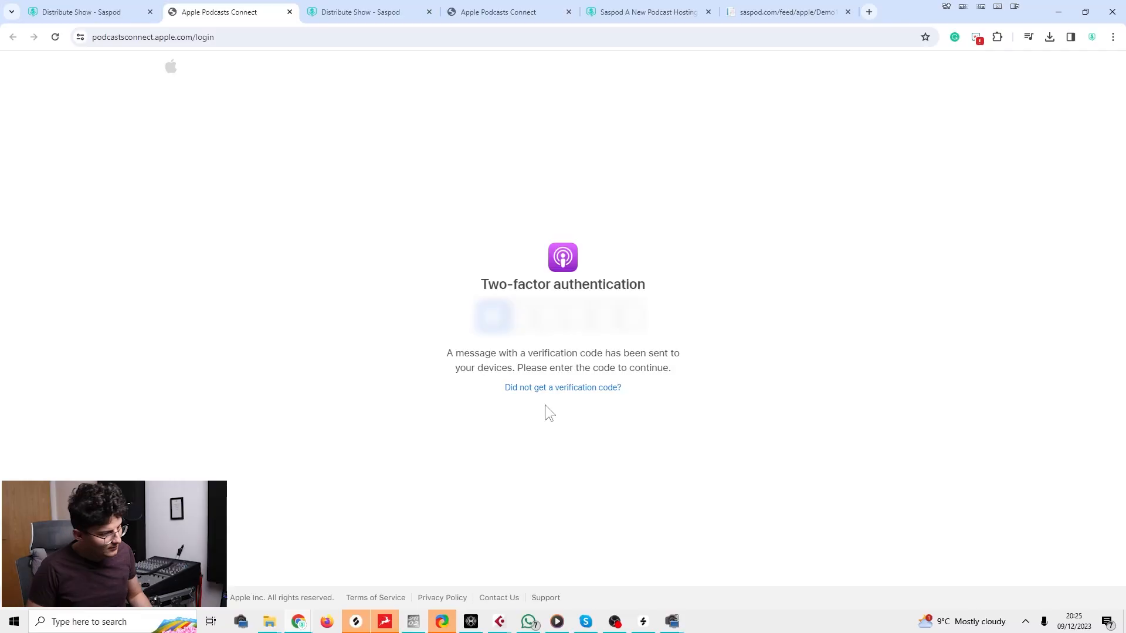
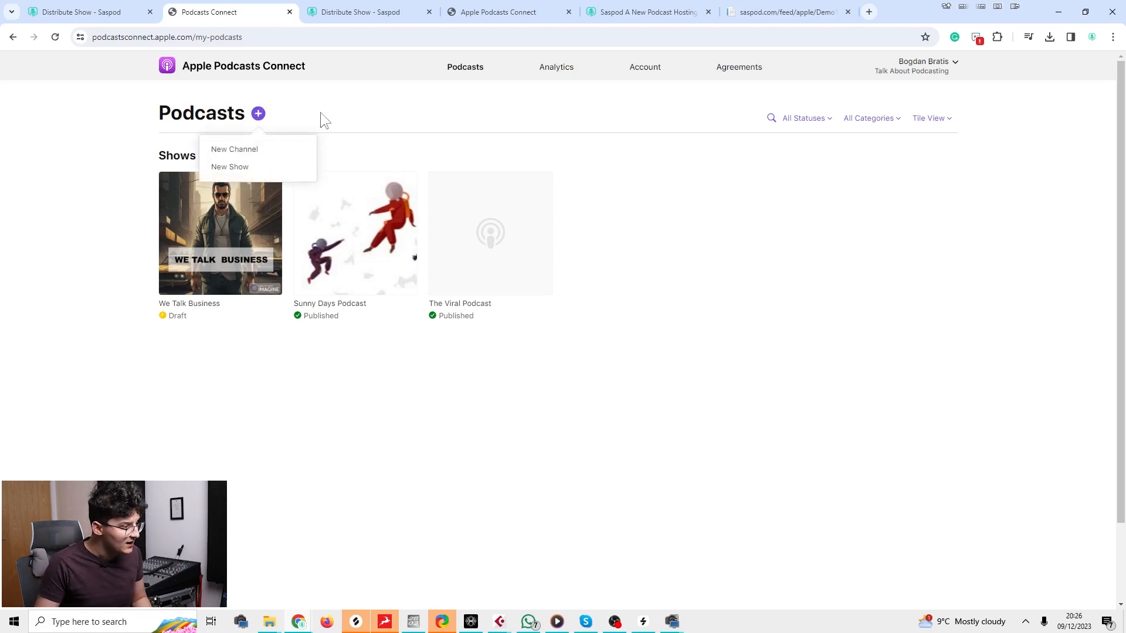
# Start a new show using the 'Add a show with an RSS feed' option and focus the RSS Feed URL field.
pyautogui.click(232, 167)
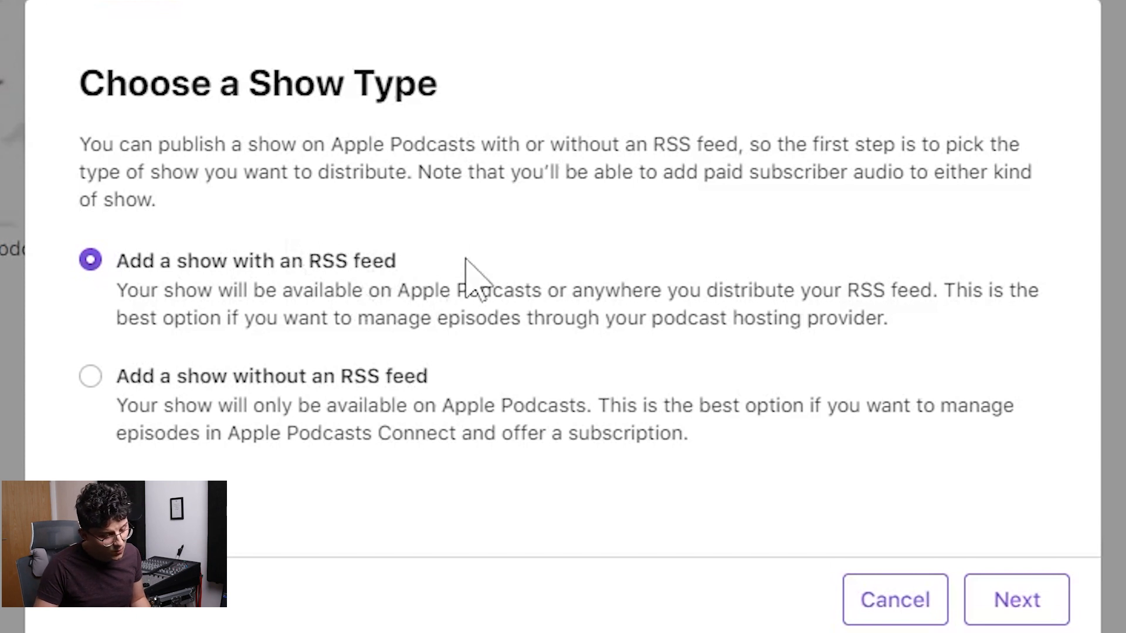
pyautogui.click(1036, 606)
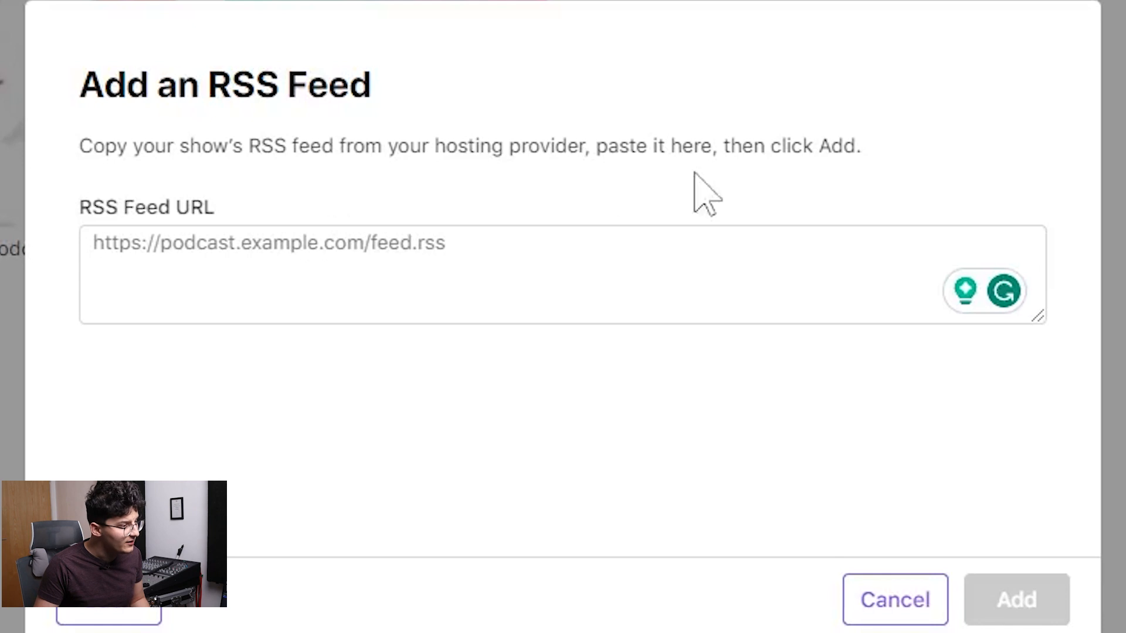
pyautogui.click(518, 238)
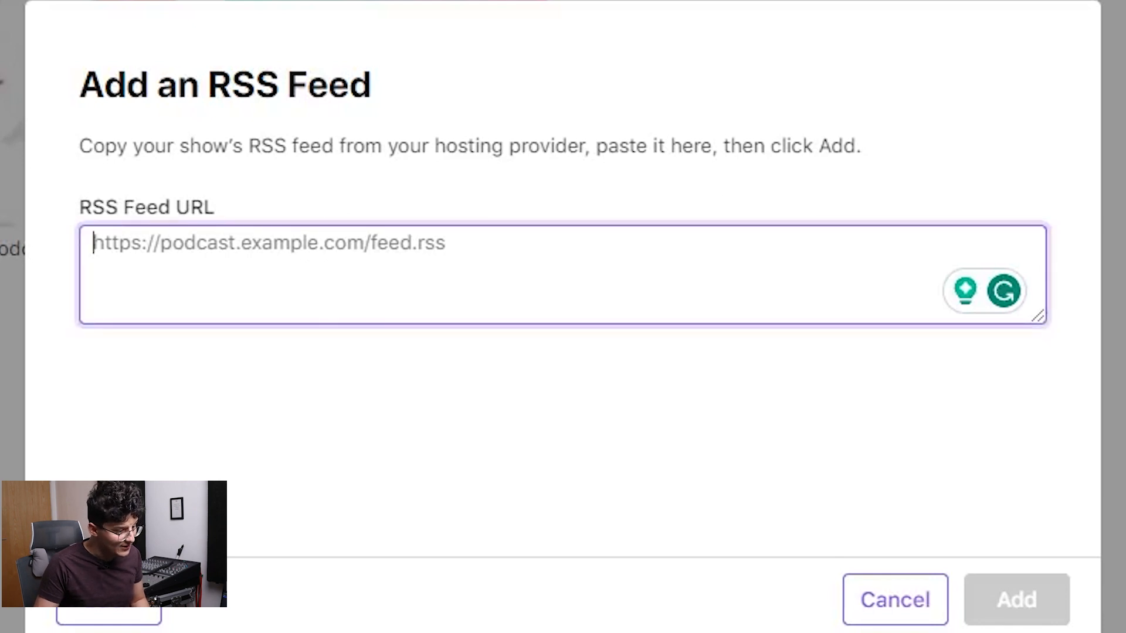
pyautogui.click(213, 12)
pyautogui.click(695, 458)
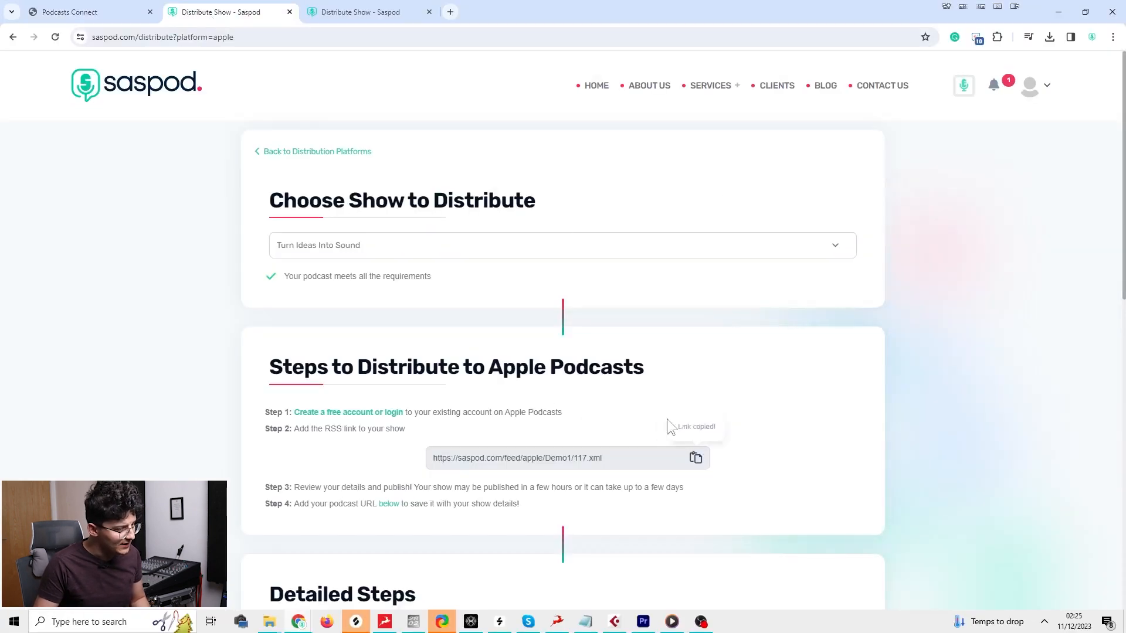
pyautogui.click(65, 12)
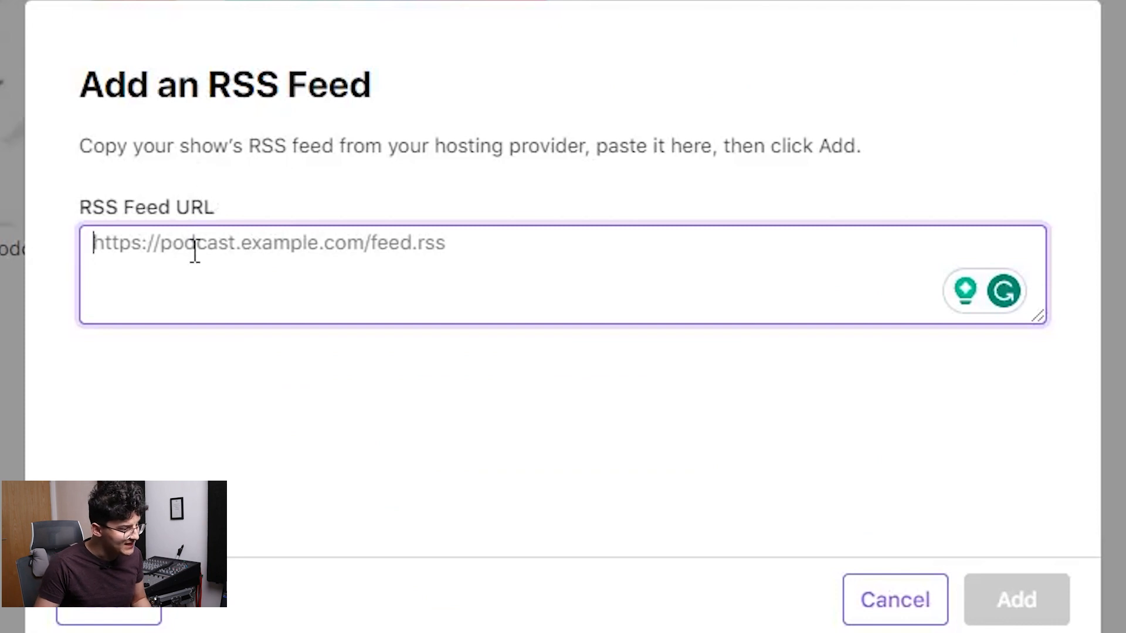
pyautogui.hotkey('ctrl', 'v')
pyautogui.click(1016, 604)
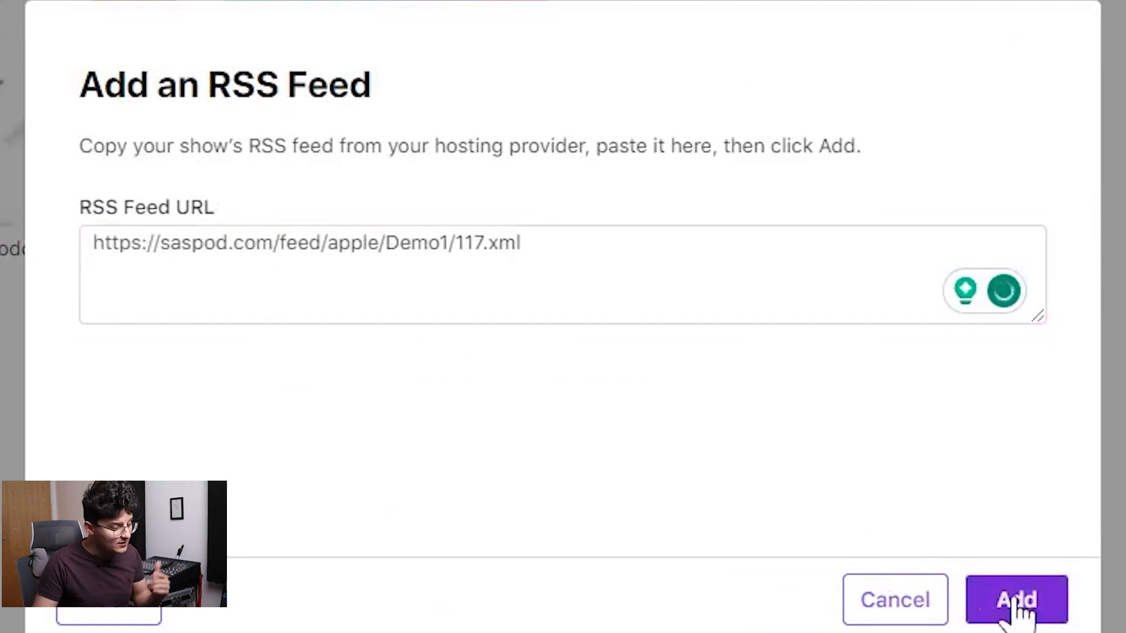